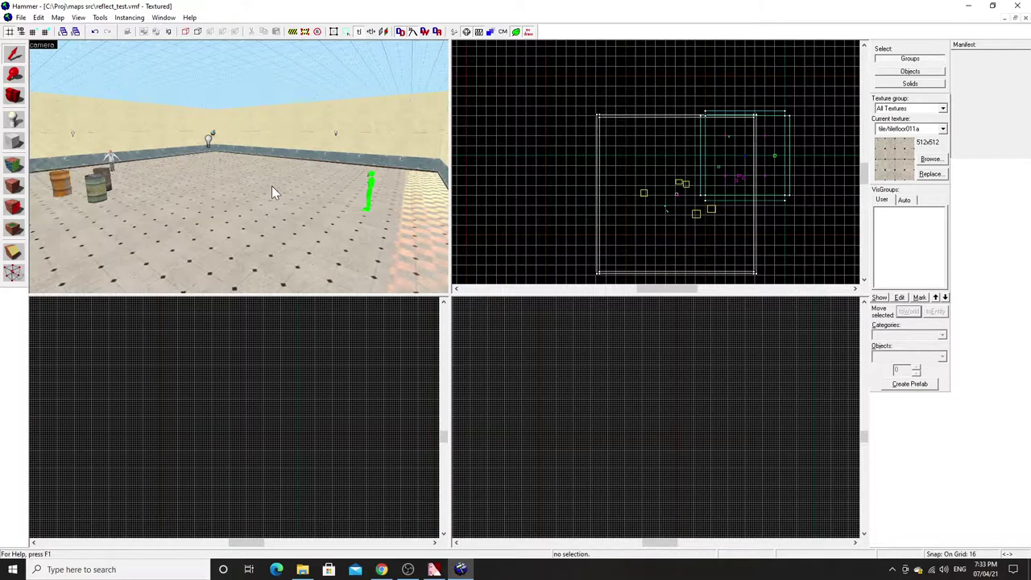
# - Look around the room in the 3D view, examining the tiled floor, barrels, walls and placed entities
pyautogui.press('z')
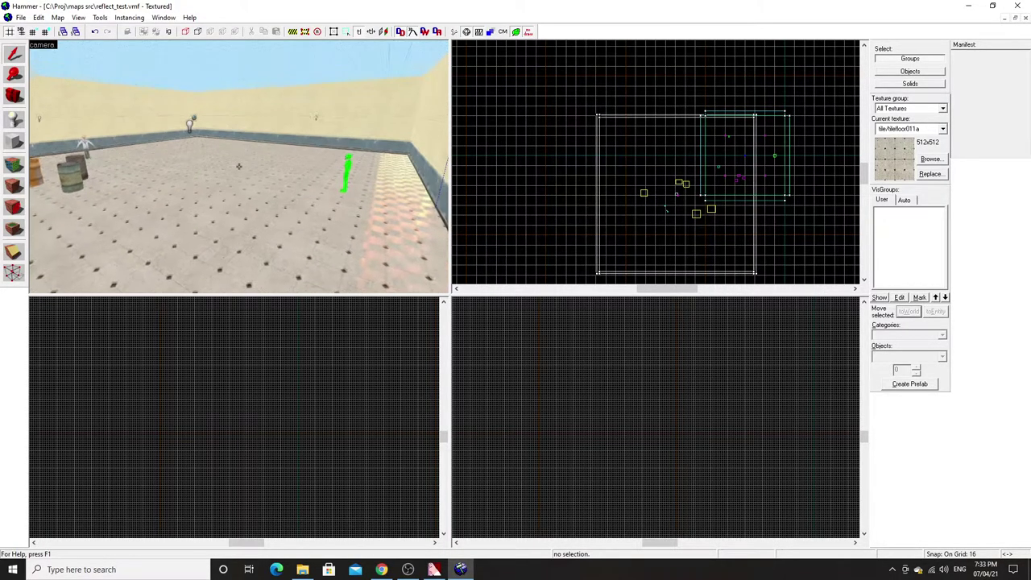
pyautogui.press('a')
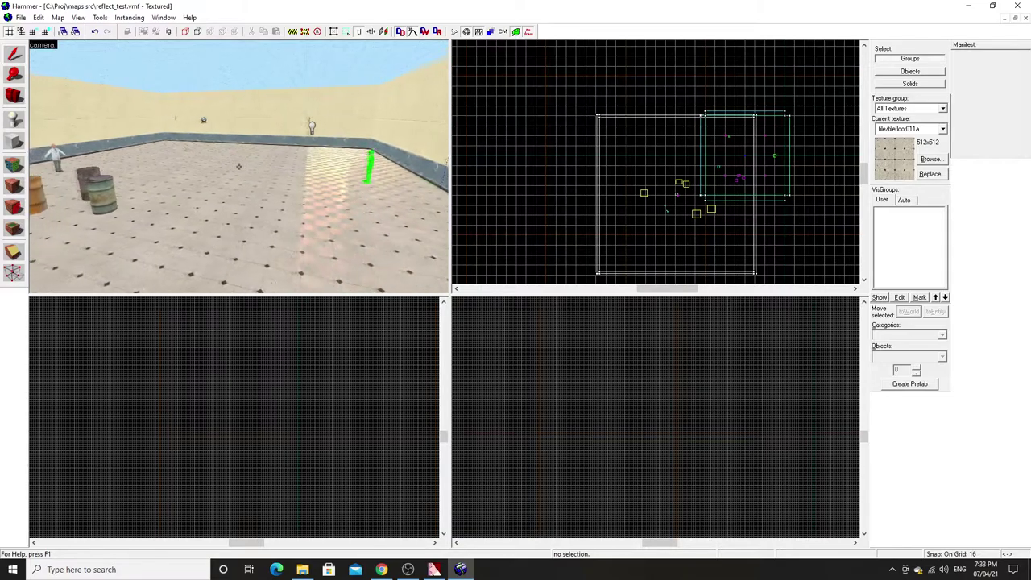
pyautogui.press('s')
pyautogui.press('w')
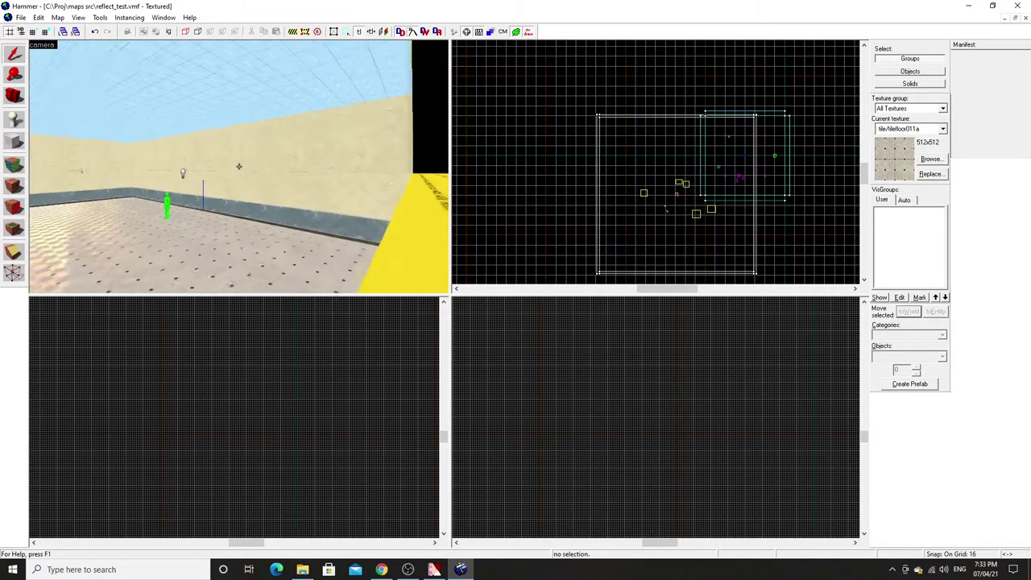
pyautogui.press('w')
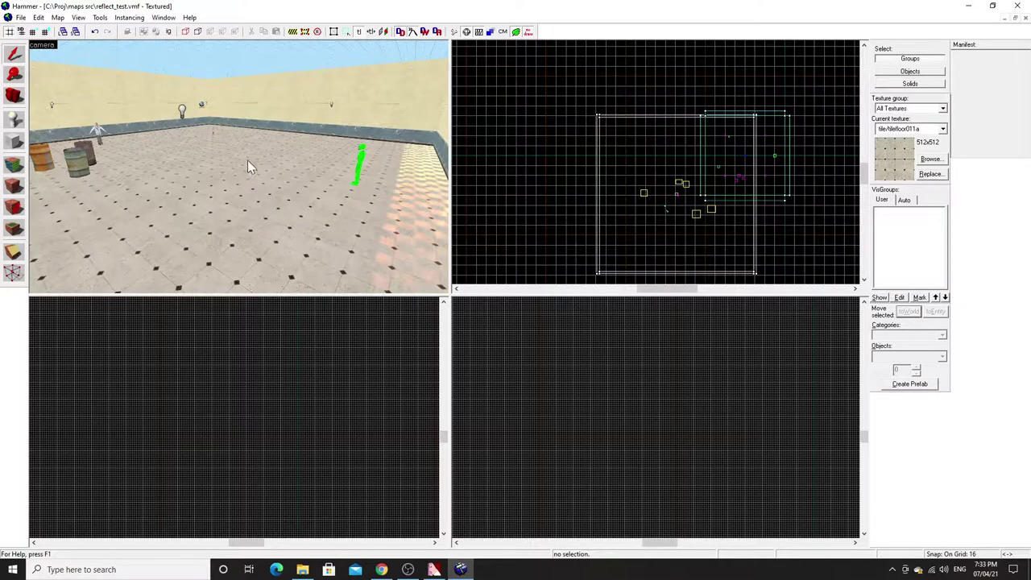
pyautogui.press('z')
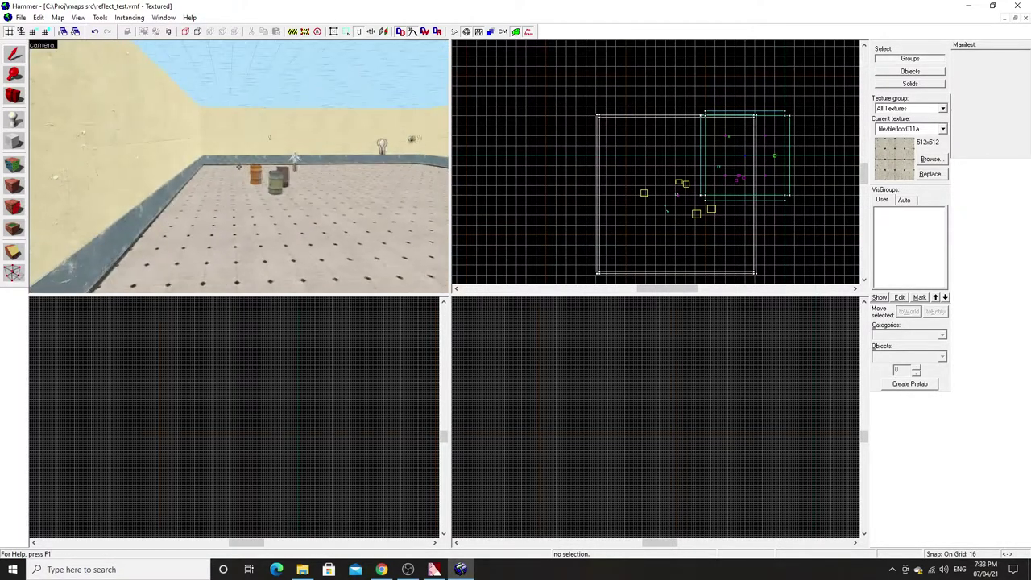
pyautogui.press('w')
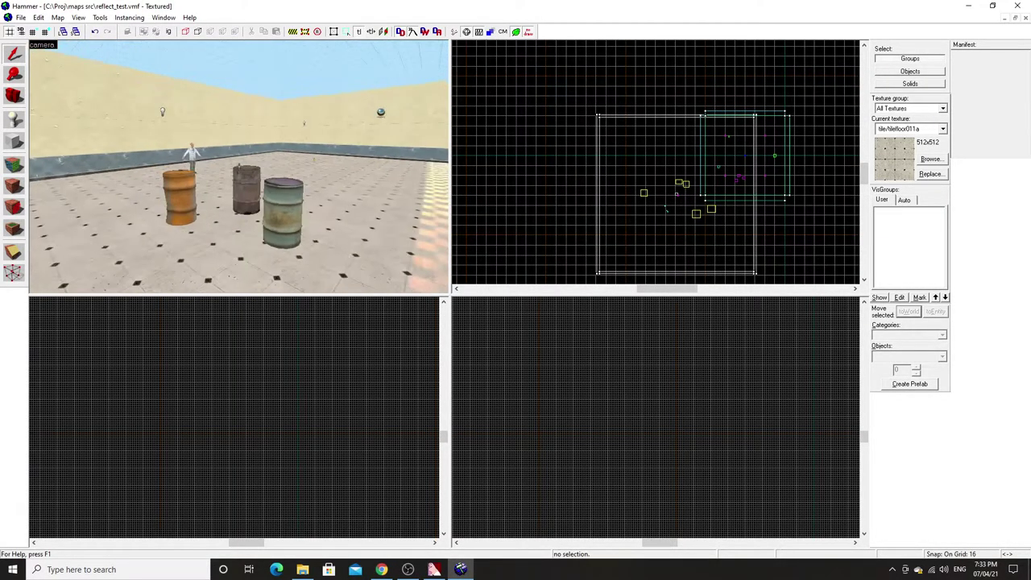
pyautogui.press('w')
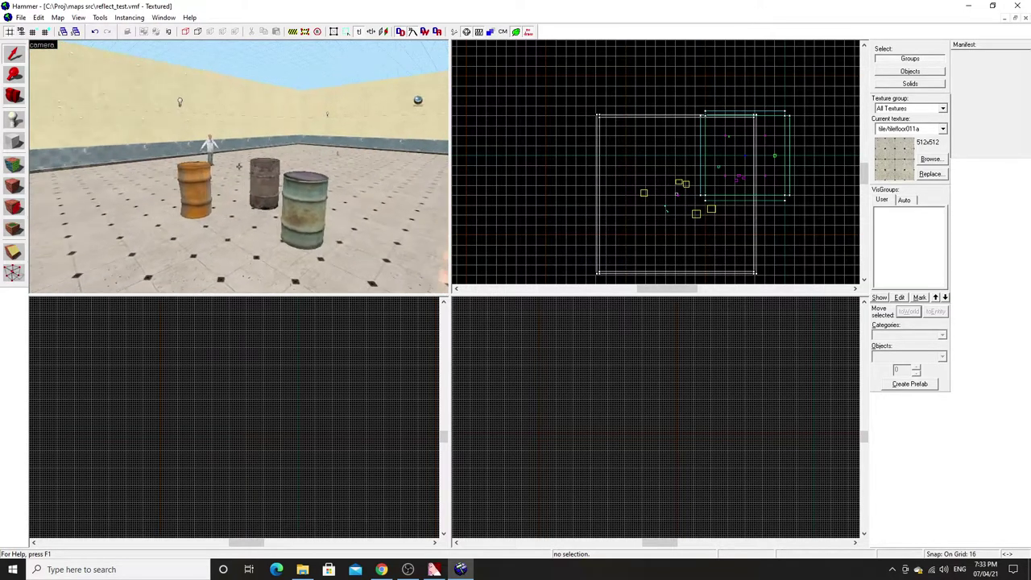
pyautogui.press('w')
pyautogui.press('a')
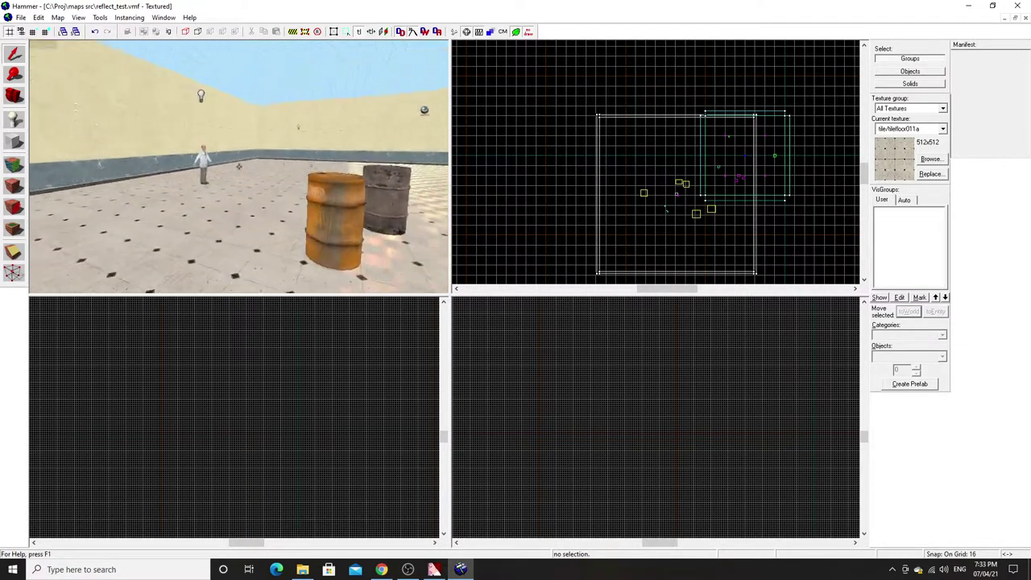
pyautogui.press('w')
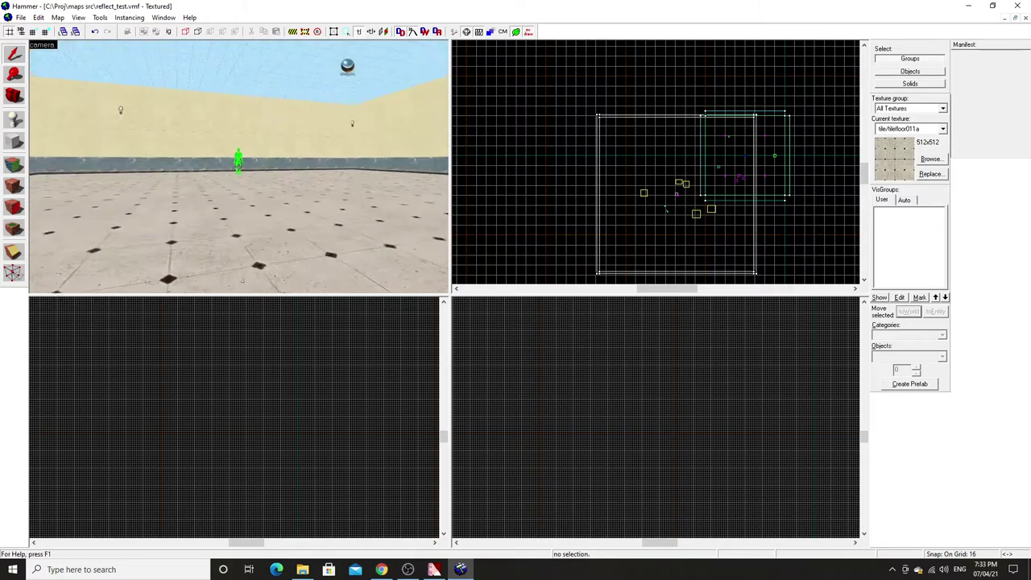
pyautogui.press('w')
pyautogui.press('a')
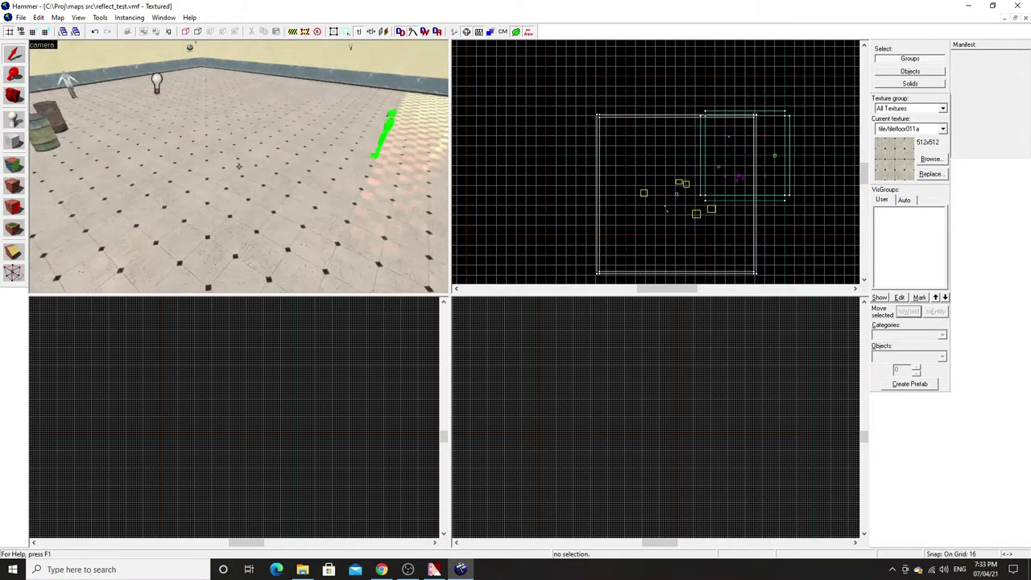
pyautogui.press('z')
pyautogui.press('z')
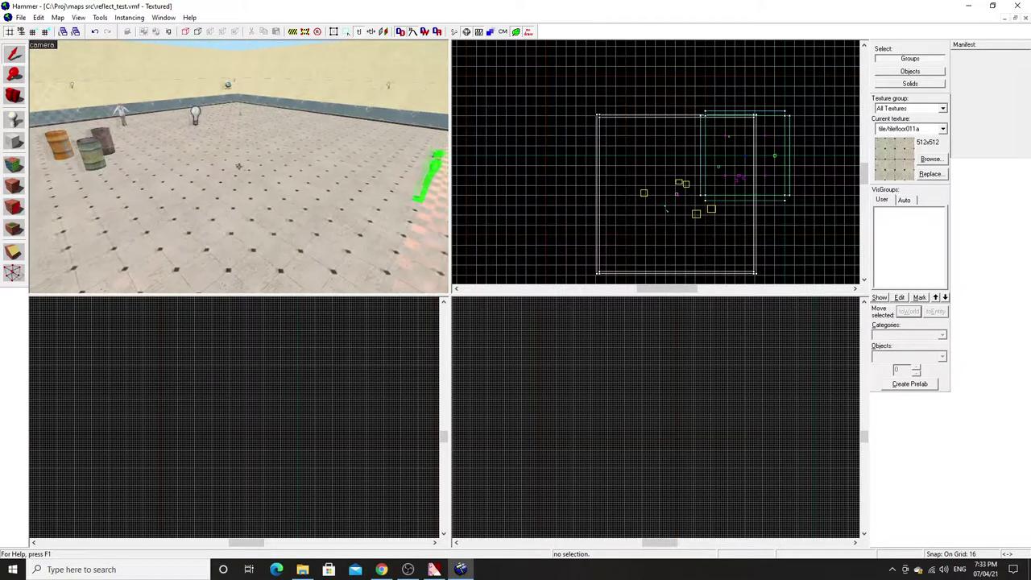
pyautogui.press('z')
# - Tie the tiled floor brush to an entity and apply the class func_reflective_glass
pyautogui.click(260, 181)
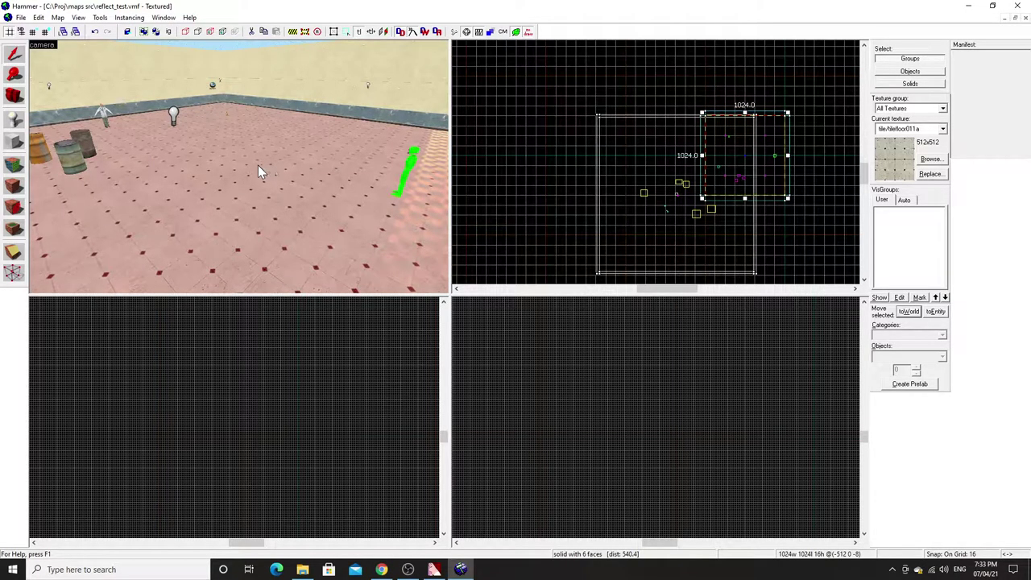
pyautogui.hotkey('ctrl', 't')
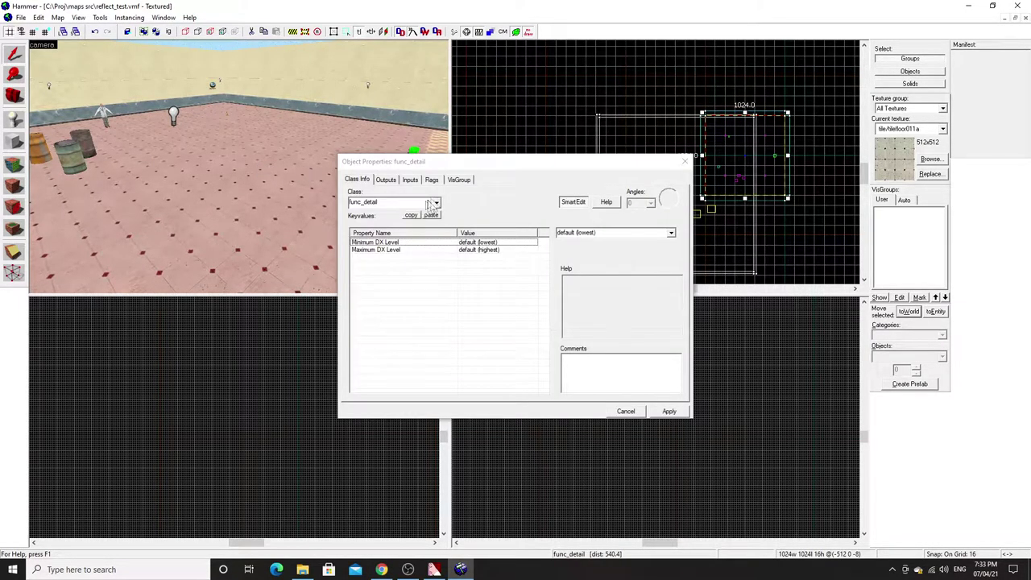
pyautogui.click(438, 202)
pyautogui.scroll(-4, 407, 258)
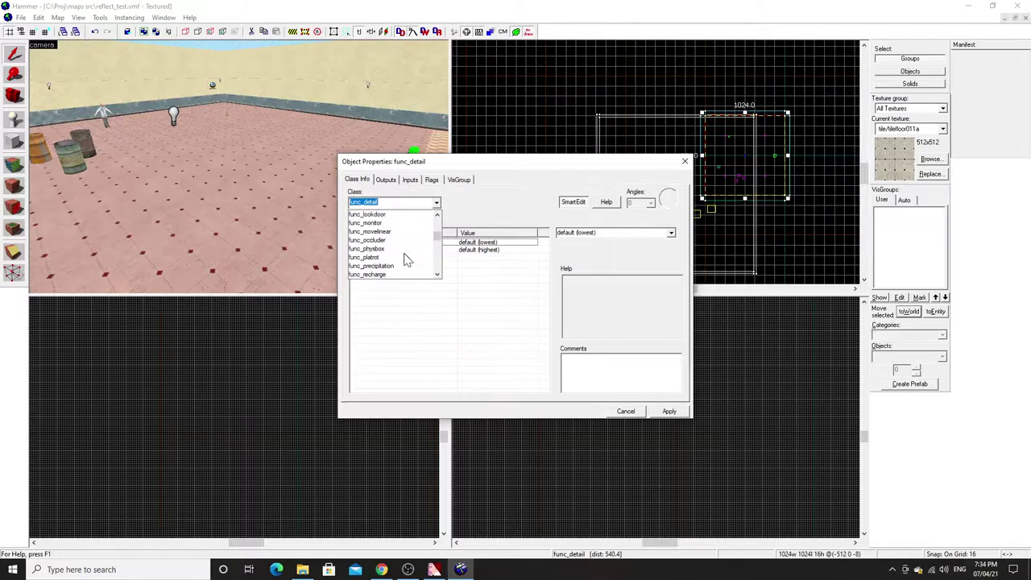
pyautogui.click(402, 257)
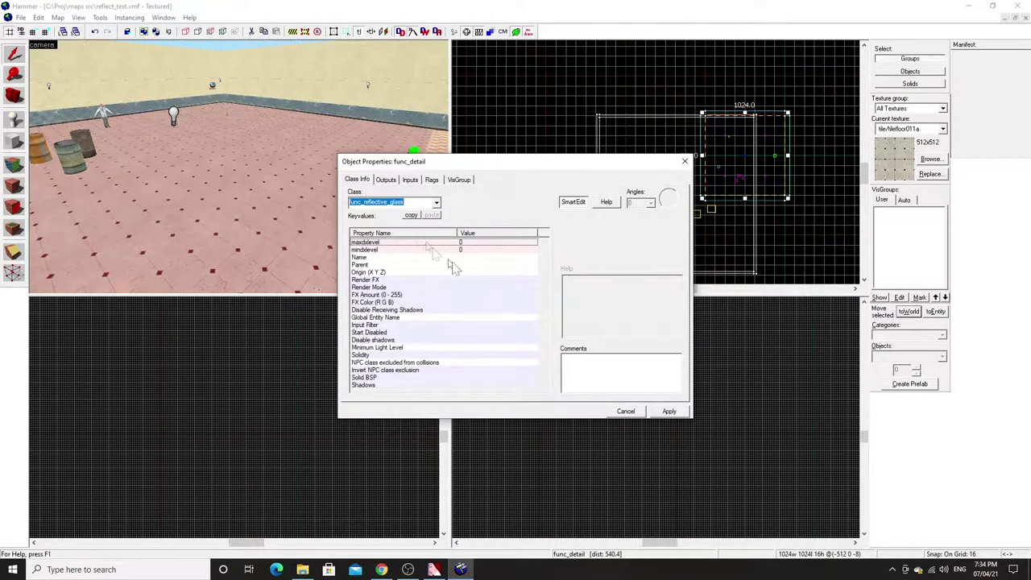
pyautogui.click(667, 411)
# - Review the floor entity's class choices and flags, and close its object properties
pyautogui.click(436, 202)
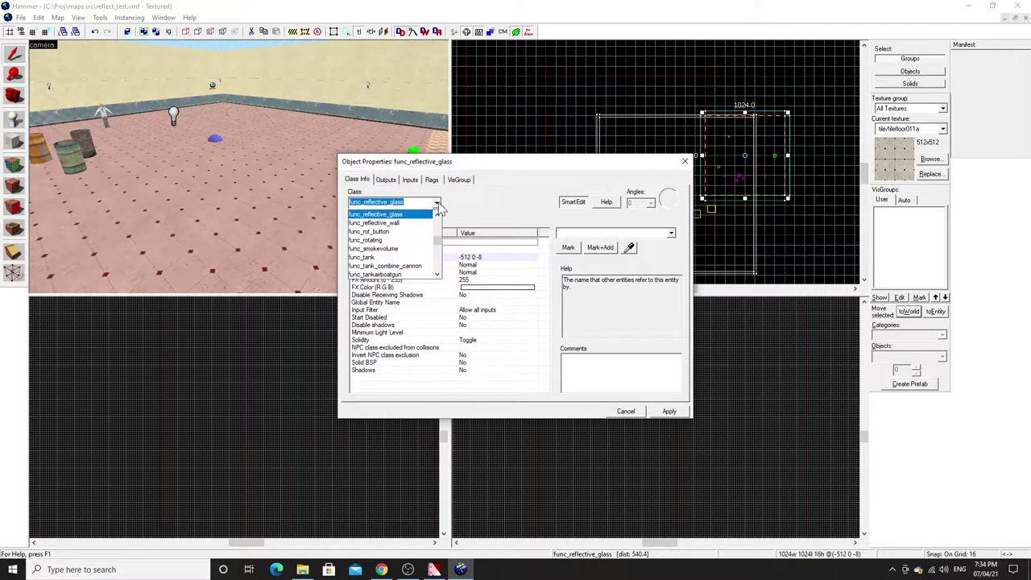
pyautogui.click(436, 203)
pyautogui.click(243, 202)
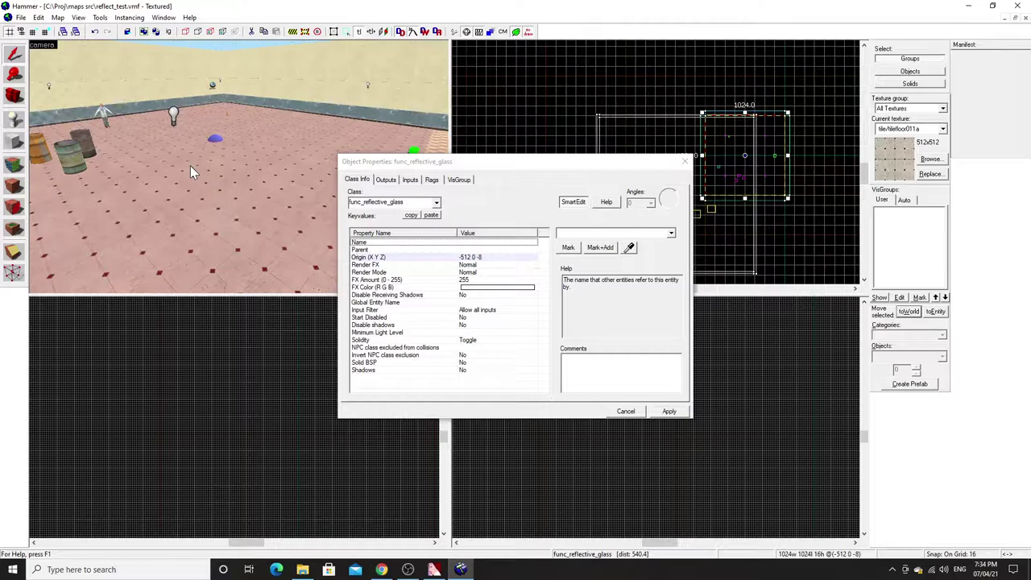
pyautogui.click(432, 181)
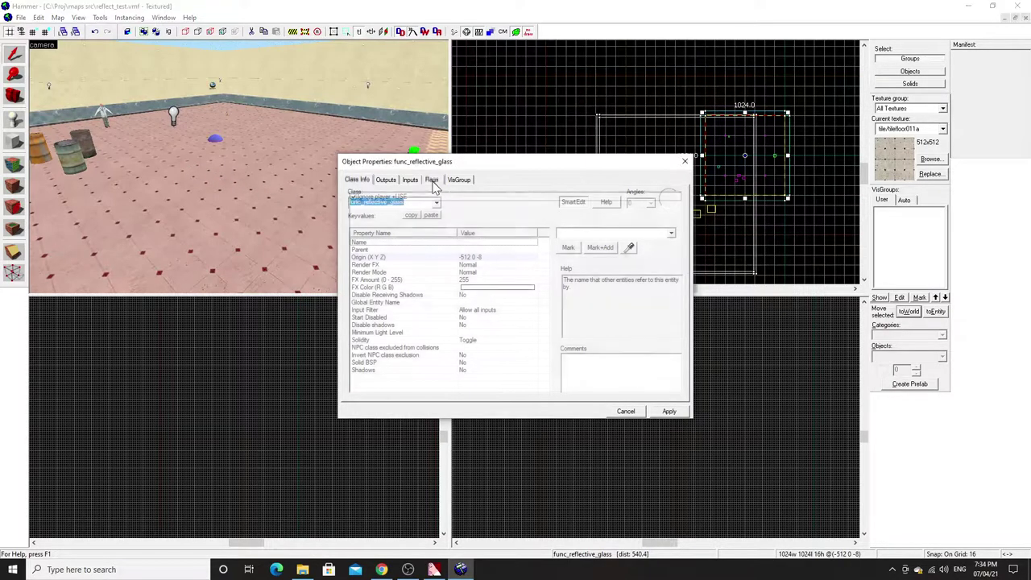
pyautogui.click(352, 180)
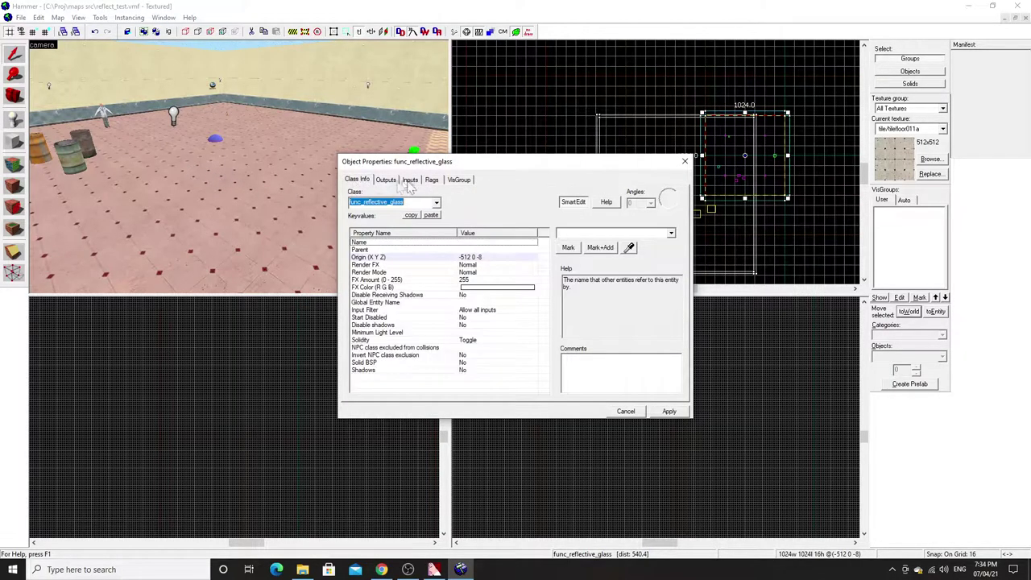
pyautogui.click(685, 163)
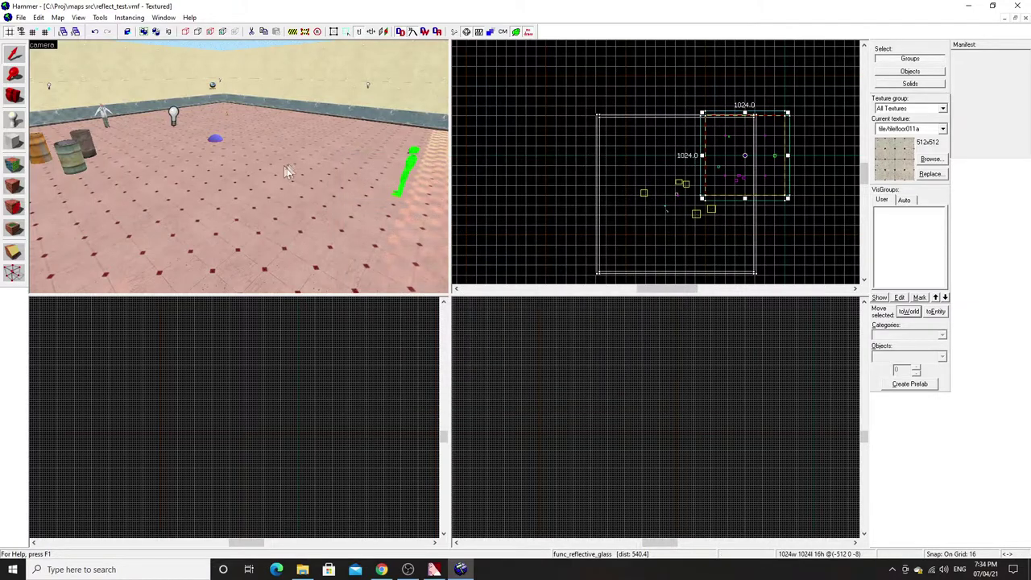
# - Hide the brush entities to inspect the nodraw surface beneath the tiled floor, and show them again
pyautogui.press('z')
pyautogui.press('z')
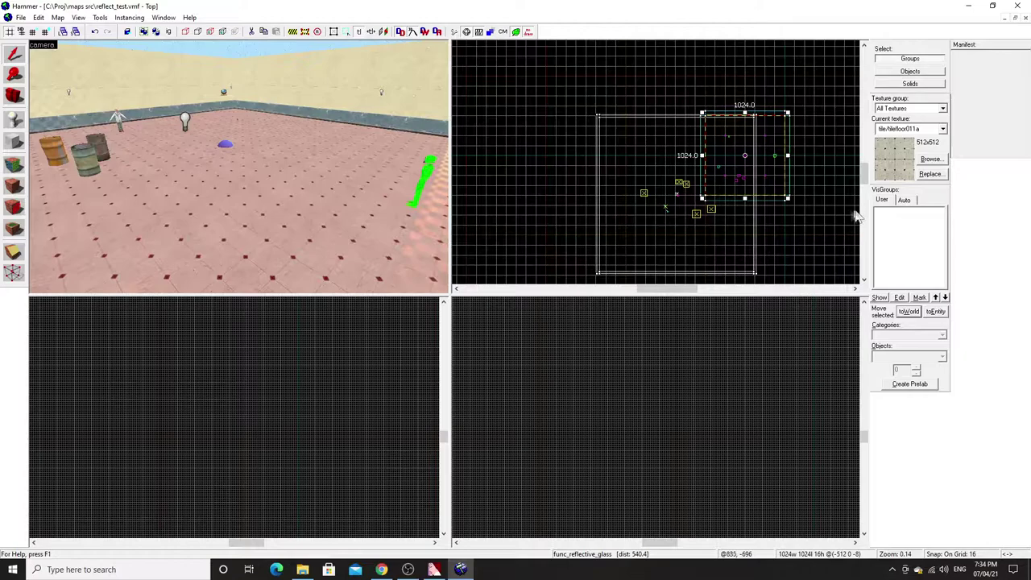
pyautogui.click(904, 200)
pyautogui.click(908, 255)
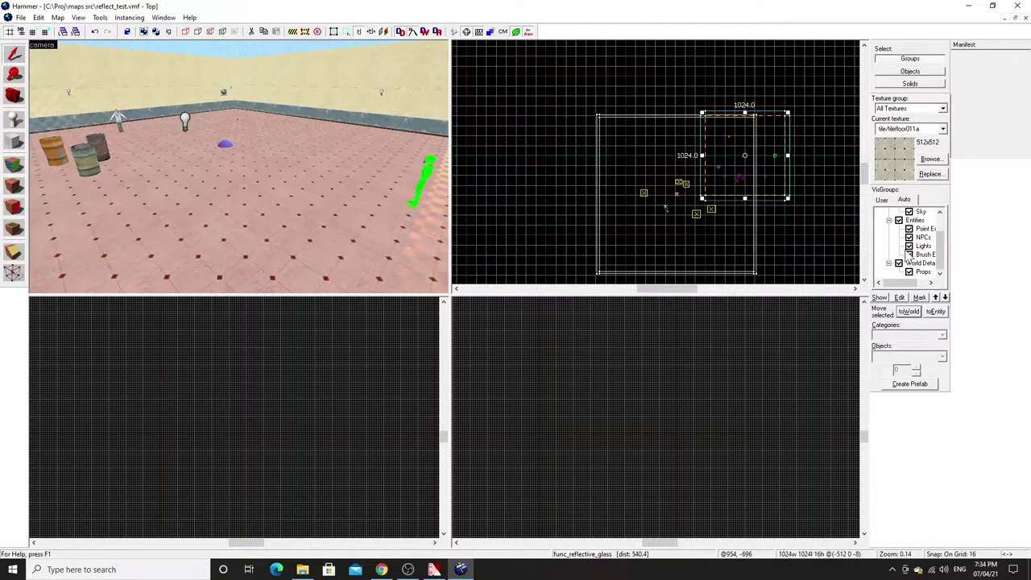
pyautogui.press('w')
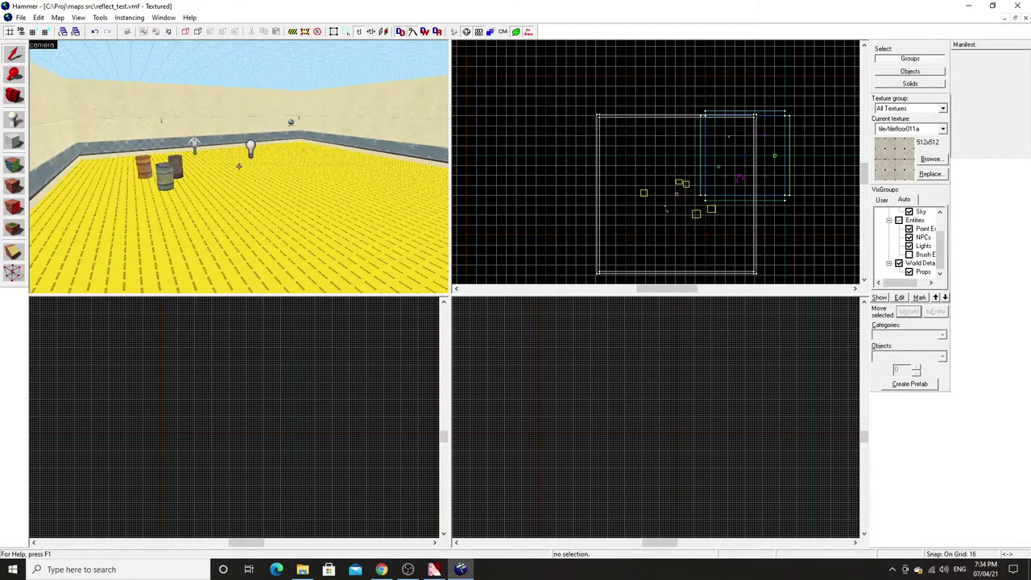
pyautogui.press('s')
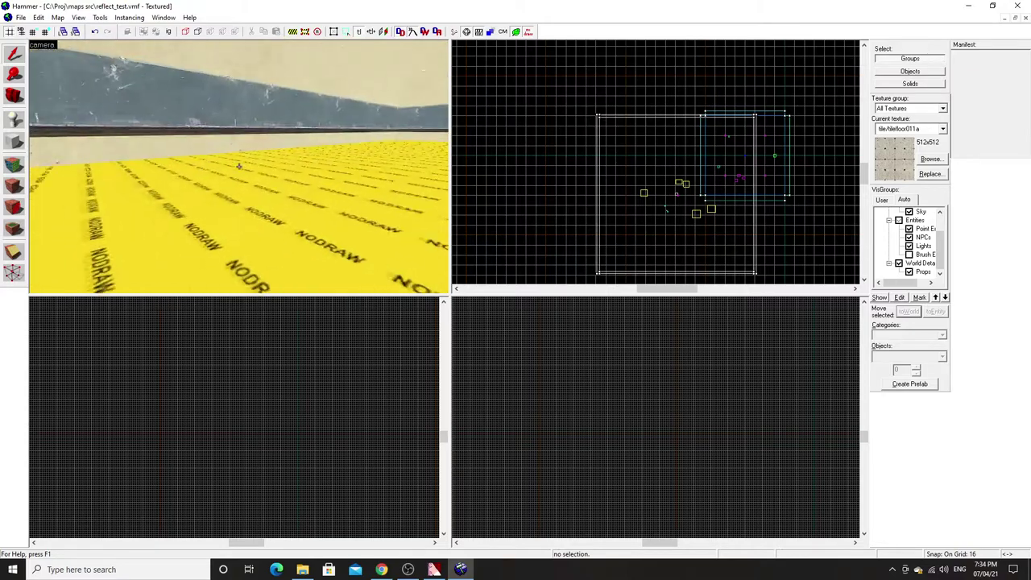
pyautogui.press('w')
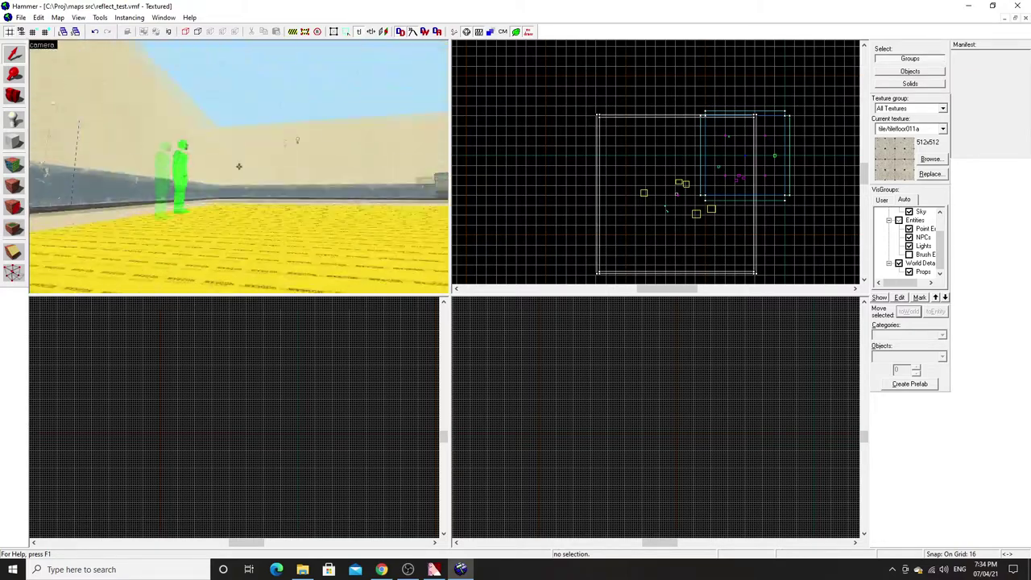
pyautogui.press('z')
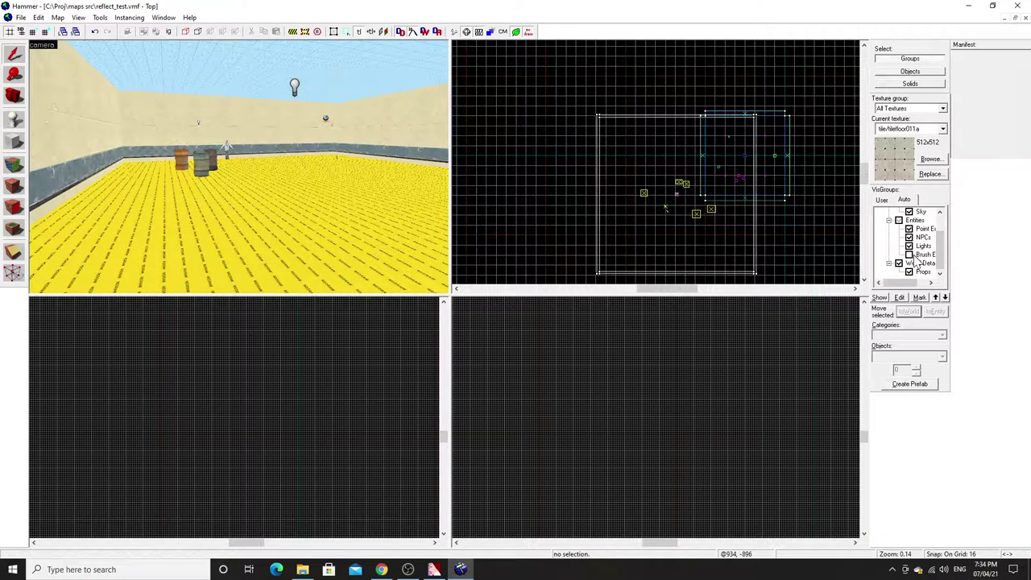
pyautogui.click(909, 254)
pyautogui.press('z')
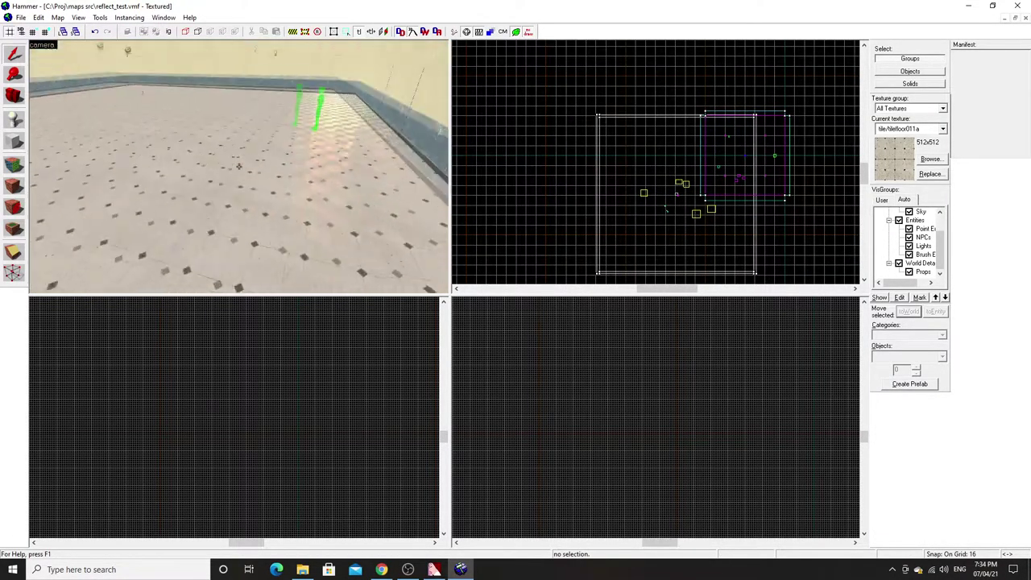
pyautogui.press('z')
# - Check which material is on the tiled floor's top face in the Face Edit Sheet, and close the sheet
pyautogui.click(14, 164)
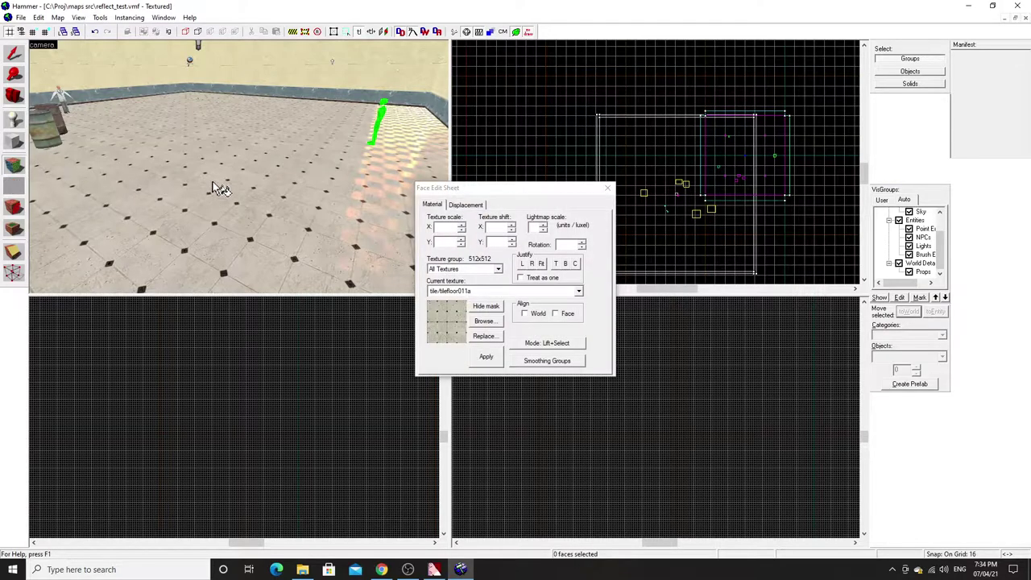
pyautogui.click(230, 184)
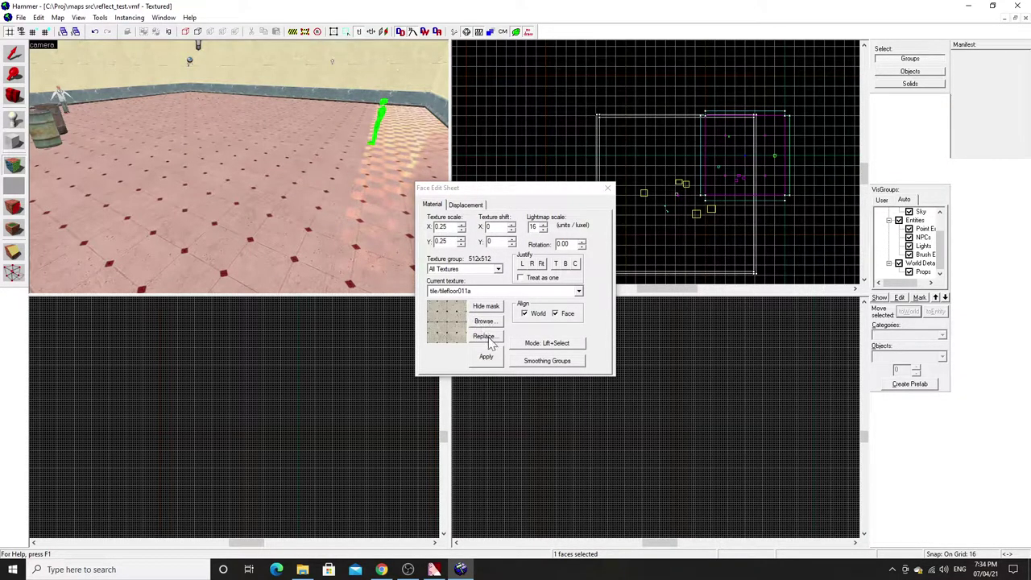
pyautogui.click(608, 190)
# - Switch to File Explorer and open hl2_textures_dir from the hl2 folder of Source SDK Base 2013 Singleplayer in GCFScape
pyautogui.click(302, 569)
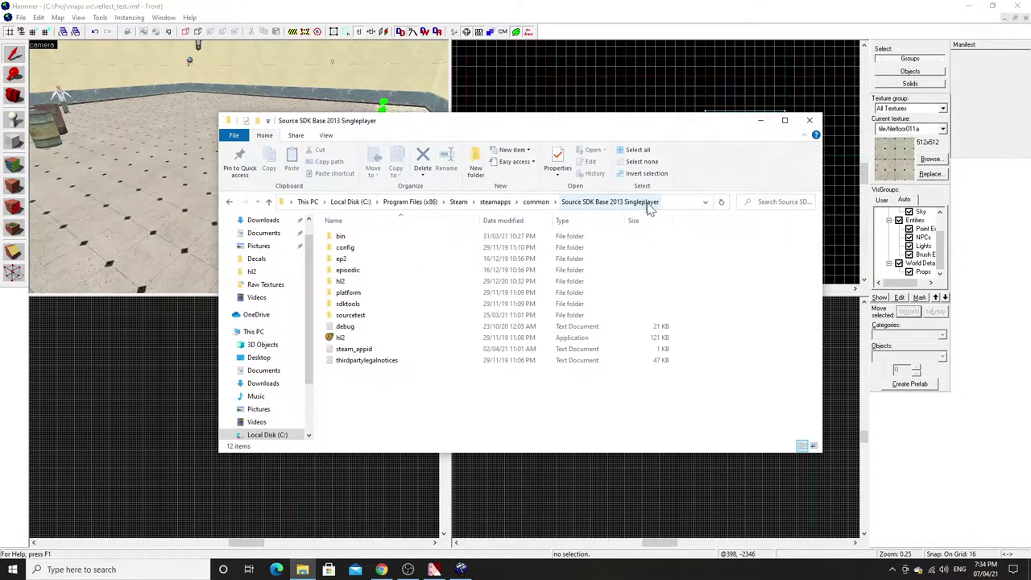
pyautogui.doubleClick(342, 283)
pyautogui.scroll(-7, 403, 299)
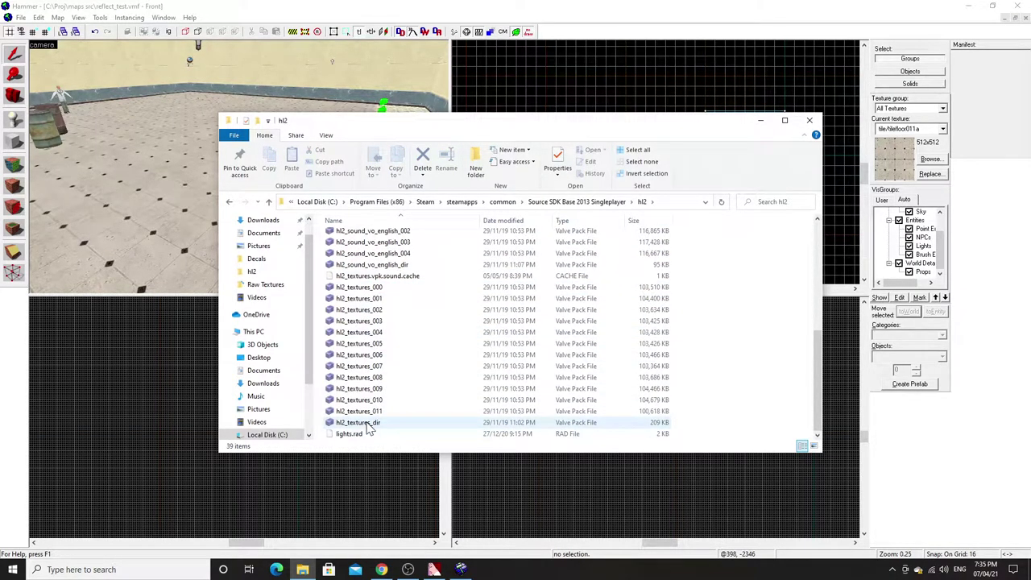
pyautogui.doubleClick(369, 425)
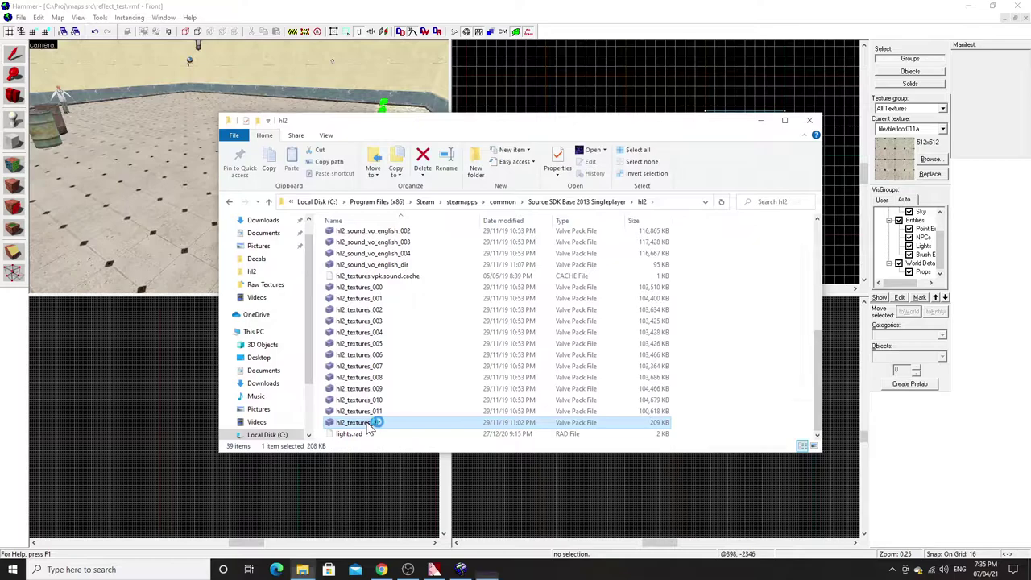
pyautogui.moveTo(852, 203); pyautogui.dragTo(476, 178)
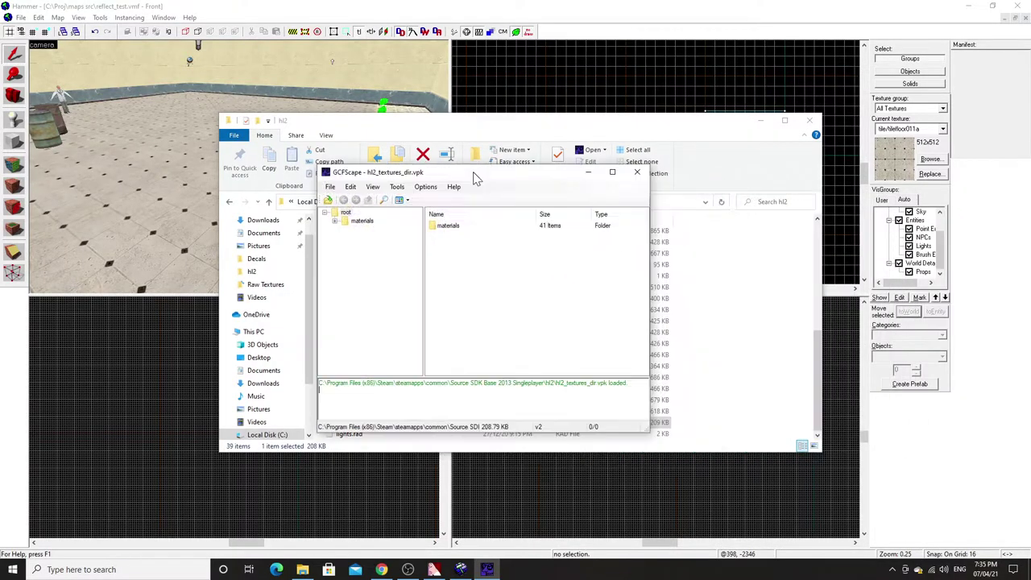
# - Inspect the normal map tilefloor011a_normal.vtf from the texture archive's materials/tile folder in VTFEdit, and close it
pyautogui.doubleClick(447, 228)
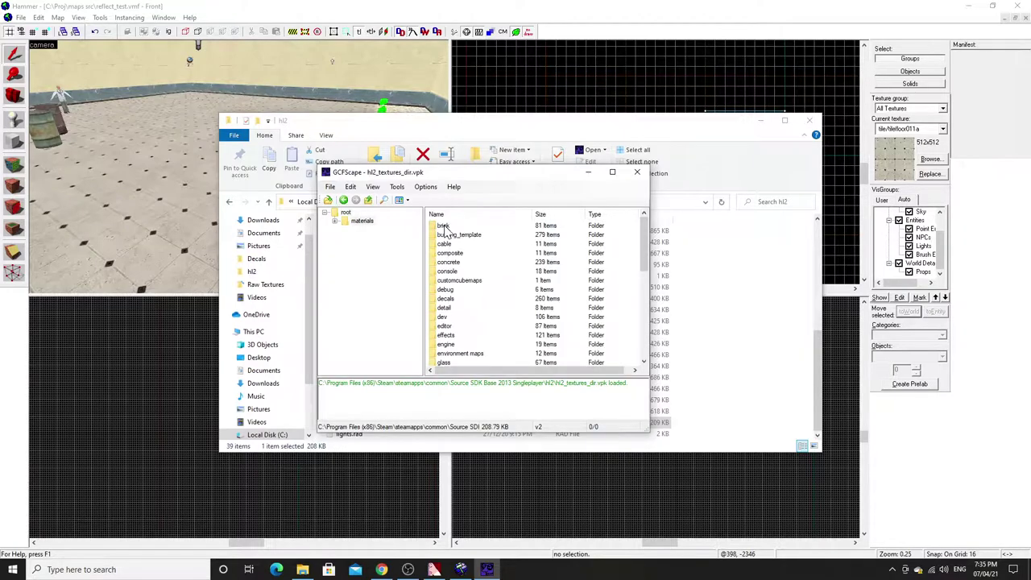
pyautogui.scroll(-7, 482, 268)
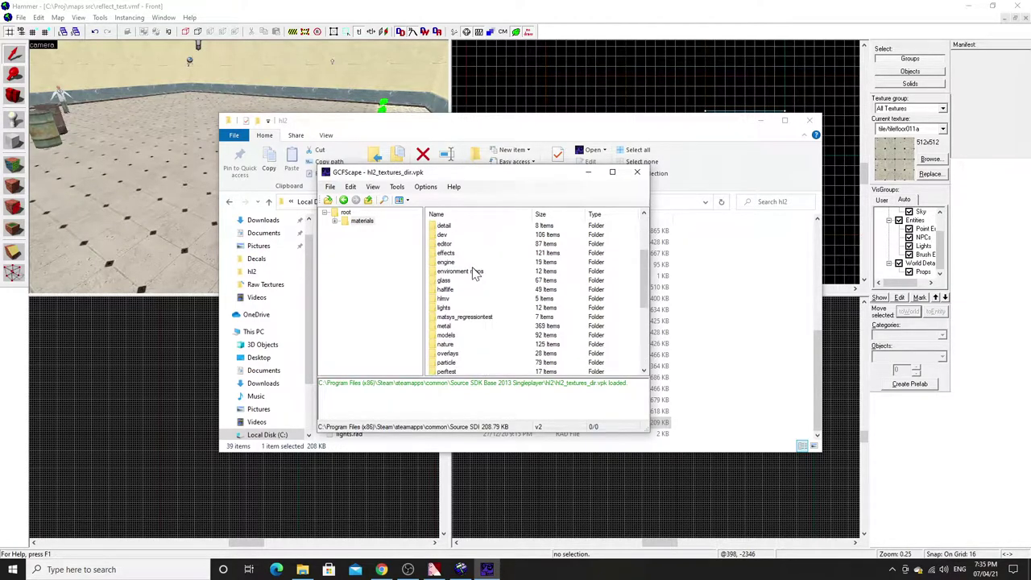
pyautogui.doubleClick(441, 356)
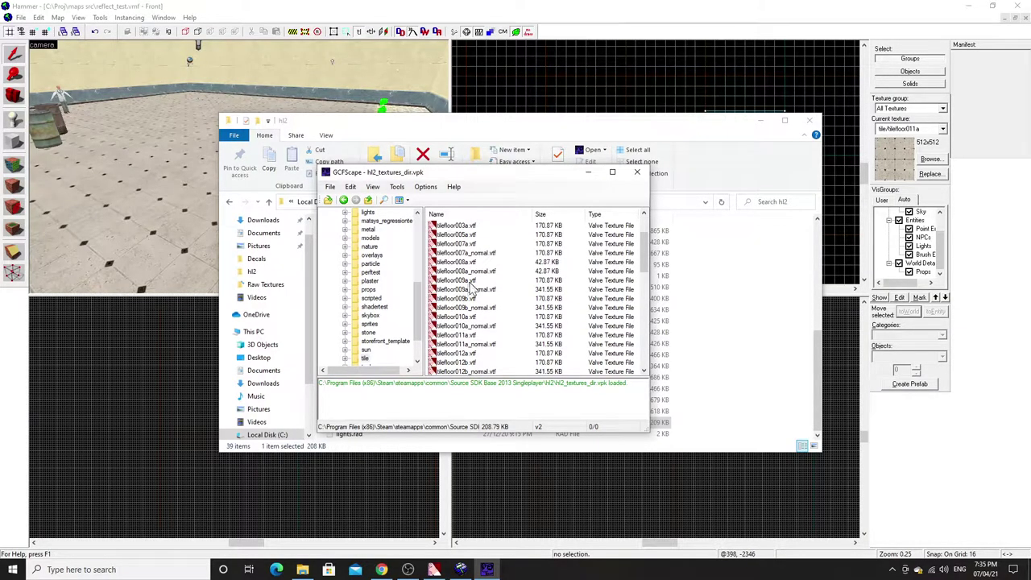
pyautogui.click(470, 347)
pyautogui.doubleClick(471, 346)
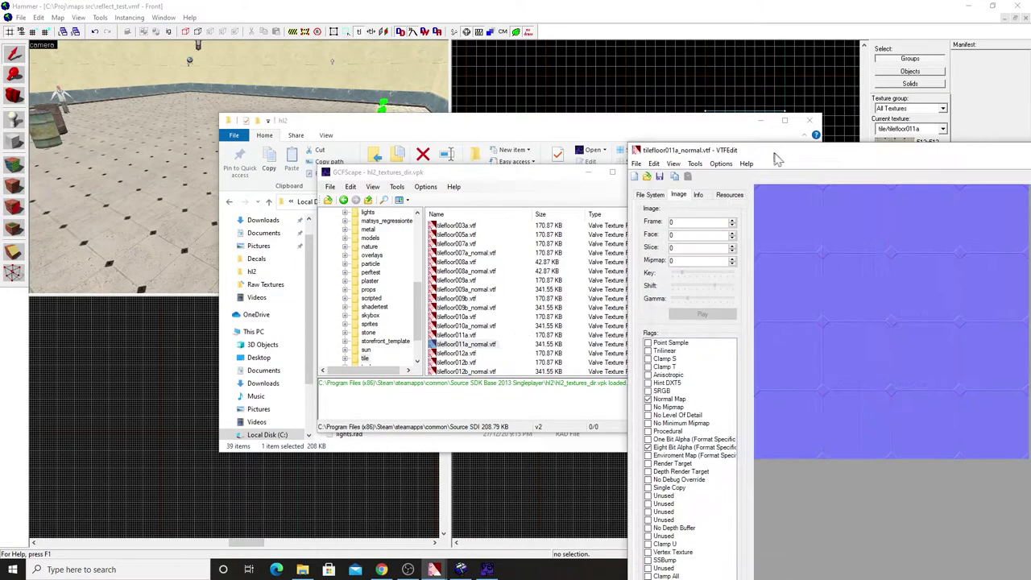
pyautogui.moveTo(776, 157); pyautogui.dragTo(530, 144)
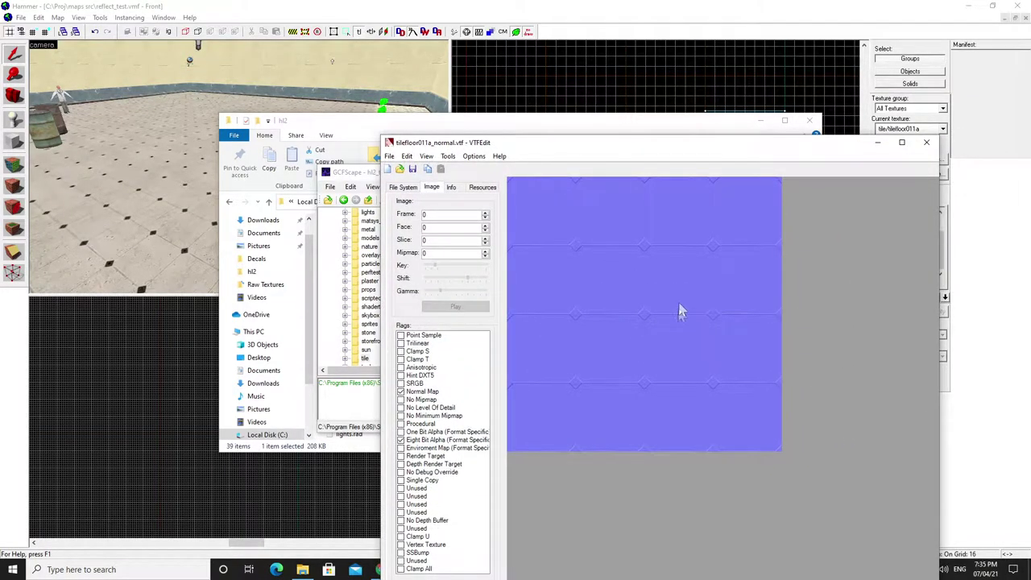
pyautogui.click(926, 143)
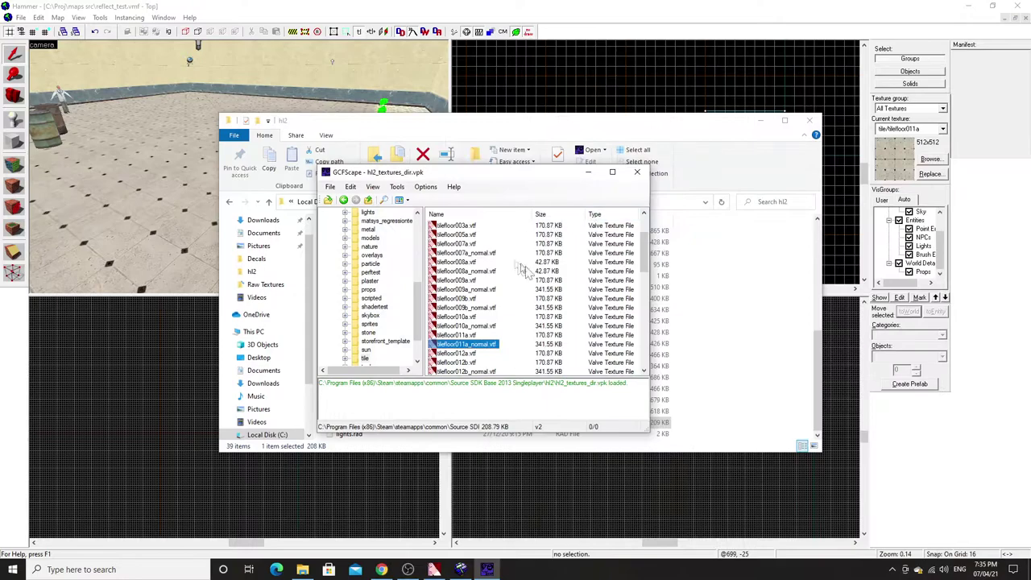
# - Close the texture archive and bring up tilefloor011a_reflect.vmt in VTFEdit
pyautogui.click(636, 176)
pyautogui.click(702, 260)
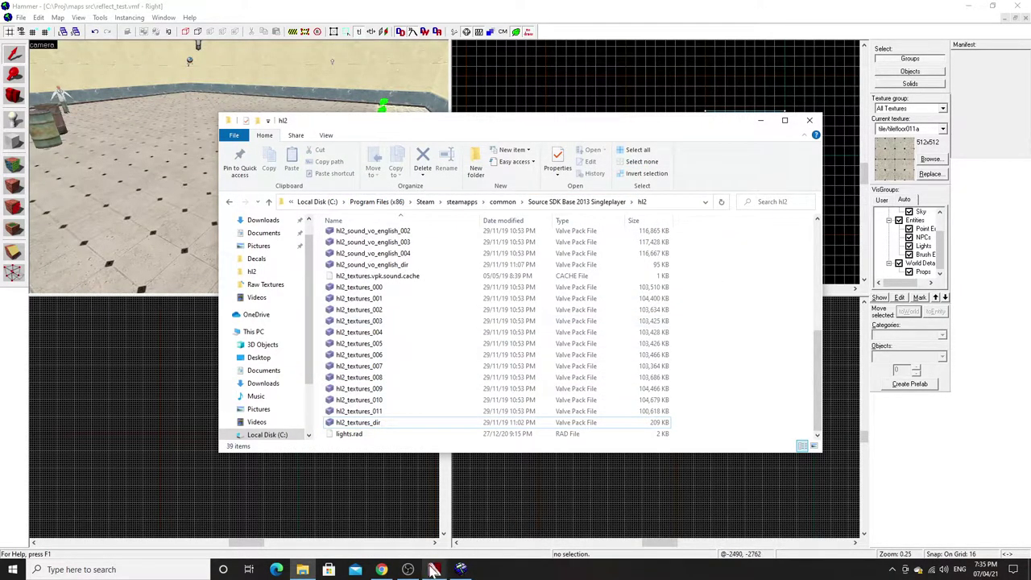
pyautogui.click(550, 526)
pyautogui.moveTo(1030, 77); pyautogui.dragTo(447, 130)
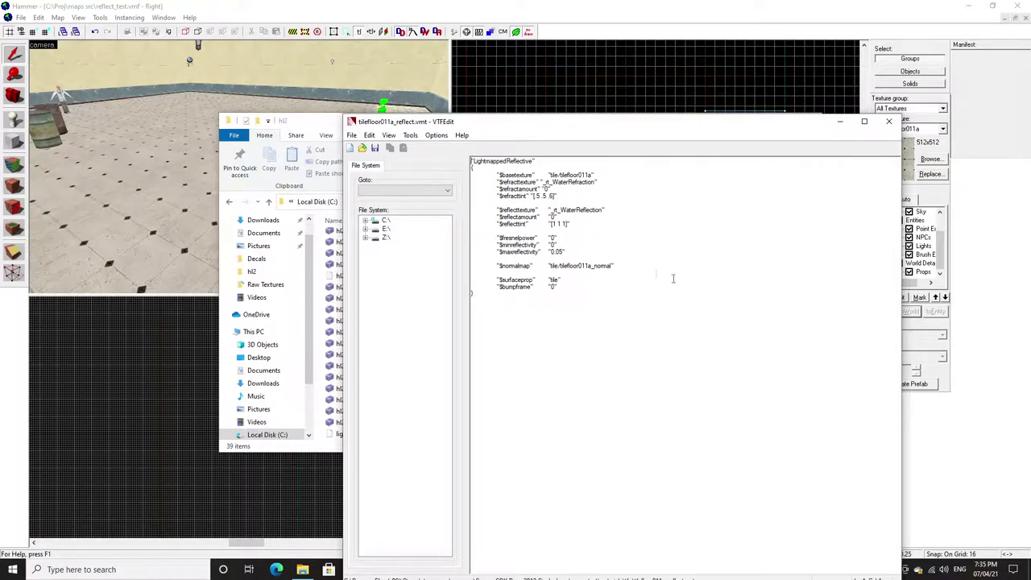
# - Open hl2_misc_dir from the hl2 folder in GCFScape and open tilefloor011a.vmt from its materials/tile folder
pyautogui.click(316, 122)
pyautogui.scroll(6, 355, 377)
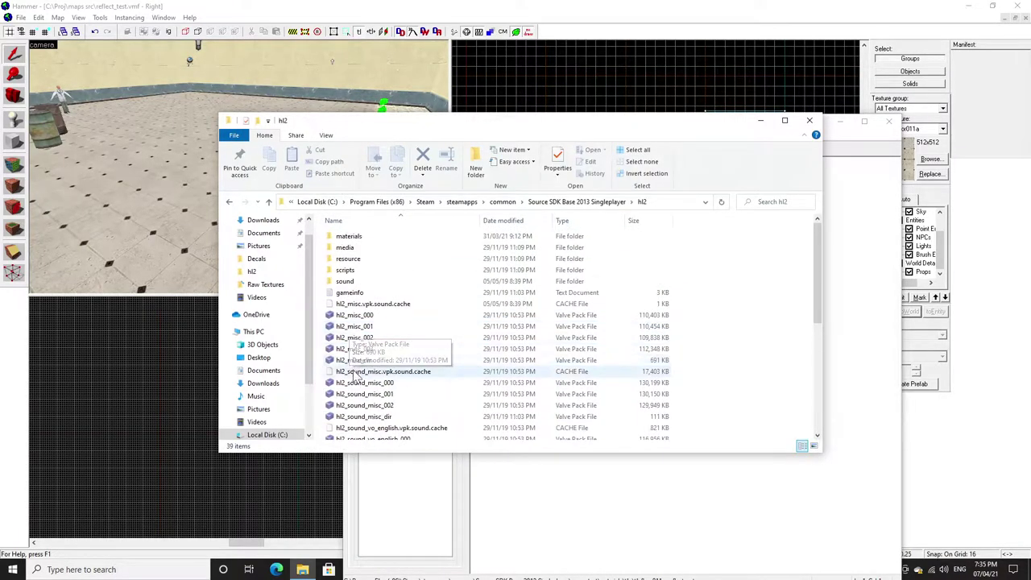
pyautogui.doubleClick(354, 359)
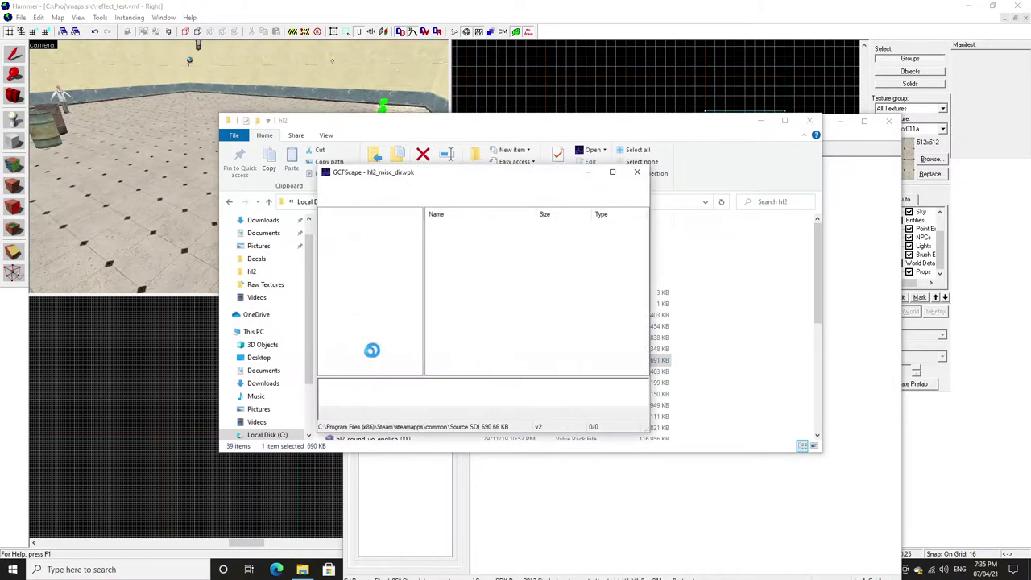
pyautogui.doubleClick(448, 244)
pyautogui.scroll(-10, 451, 266)
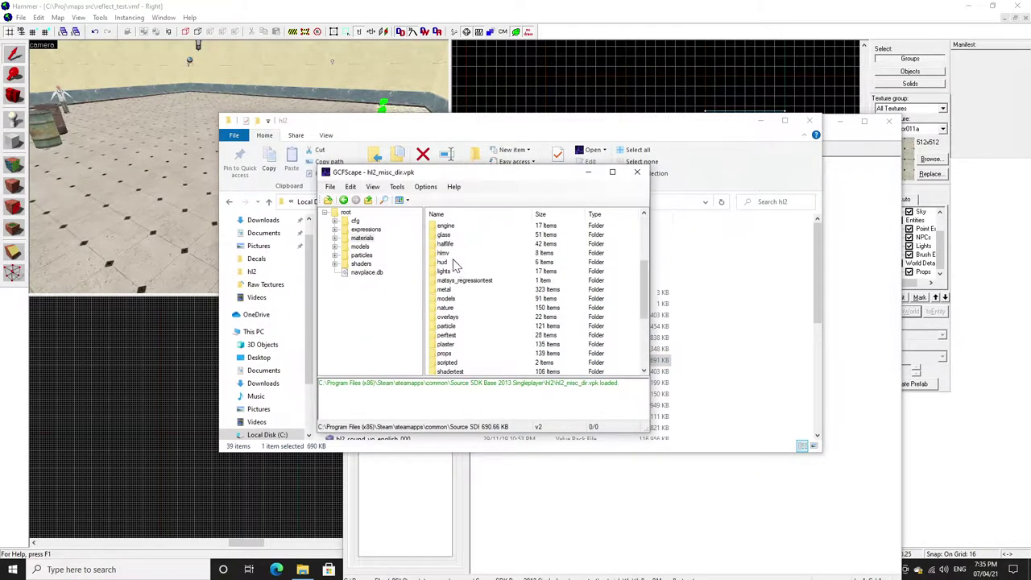
pyautogui.doubleClick(442, 318)
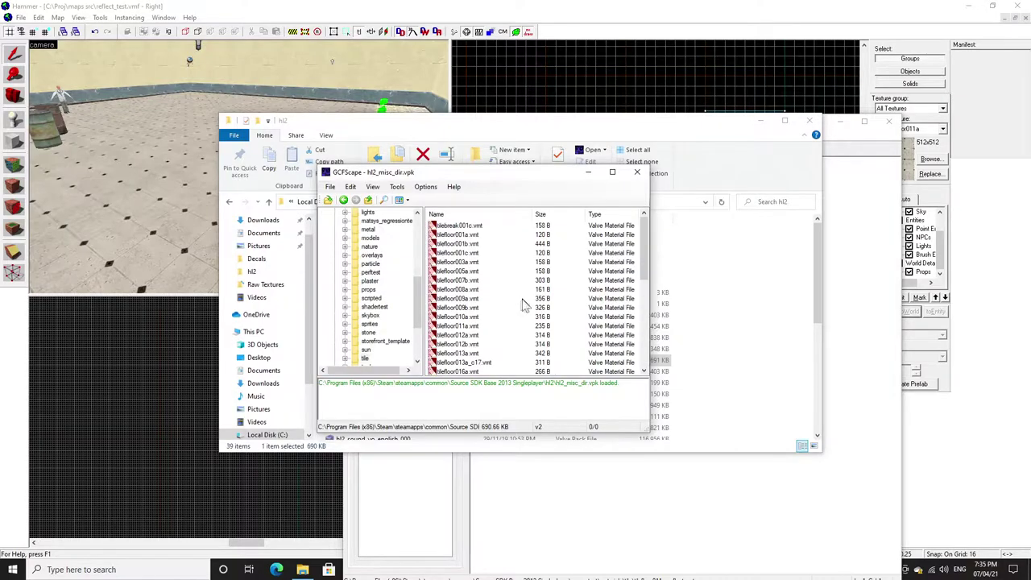
pyautogui.scroll(-3, 515, 302)
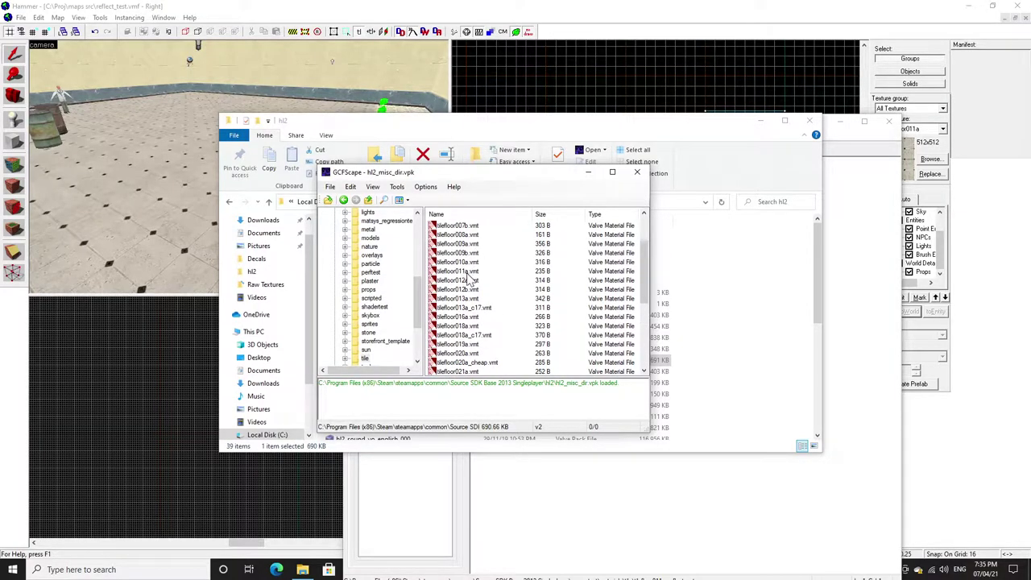
pyautogui.doubleClick(467, 272)
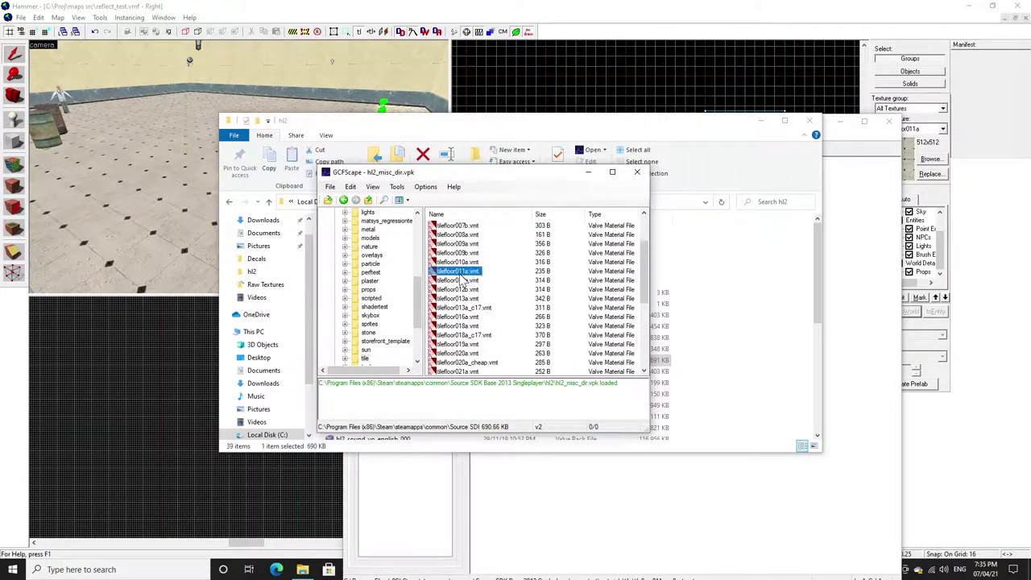
# - Arrange the tilefloor011a.vmt and tilefloor011a_reflect.vmt windows side by side for comparison
pyautogui.moveTo(577, 148); pyautogui.dragTo(255, 105)
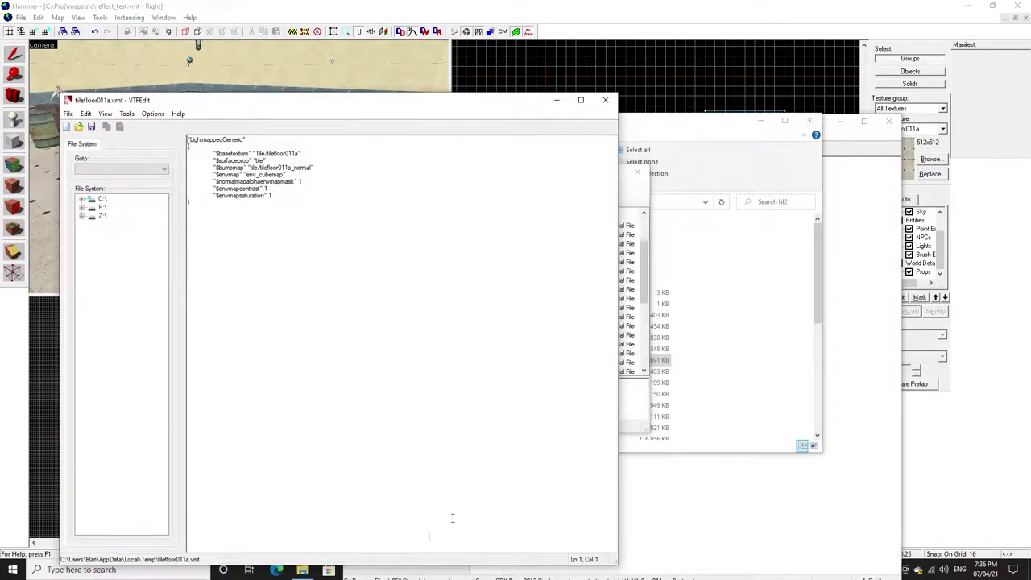
pyautogui.click(837, 137)
pyautogui.moveTo(509, 127); pyautogui.dragTo(565, 108)
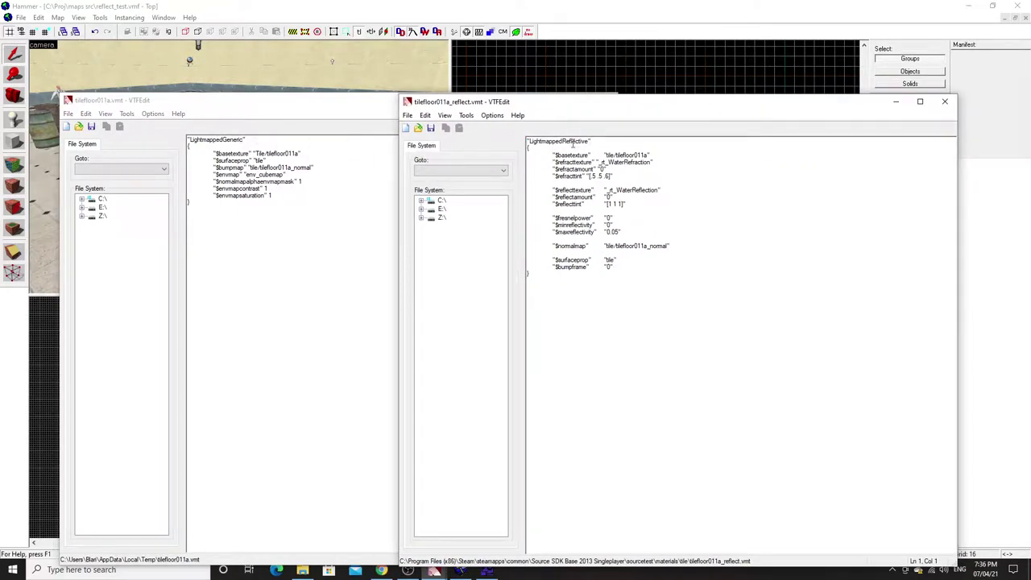
# - Examine the shader name and the $normalmap and $maxreflectivity lines in tilefloor011a_reflect.vmt
pyautogui.moveTo(602, 142); pyautogui.dragTo(526, 142)
pyautogui.click(608, 140)
pyautogui.moveTo(559, 247); pyautogui.dragTo(647, 247)
pyautogui.click(675, 247)
pyautogui.moveTo(554, 232); pyautogui.dragTo(630, 232)
pyautogui.click(621, 232)
# - Close both material files and the hl2_misc_dir archive to return to Hammer
pyautogui.click(270, 108)
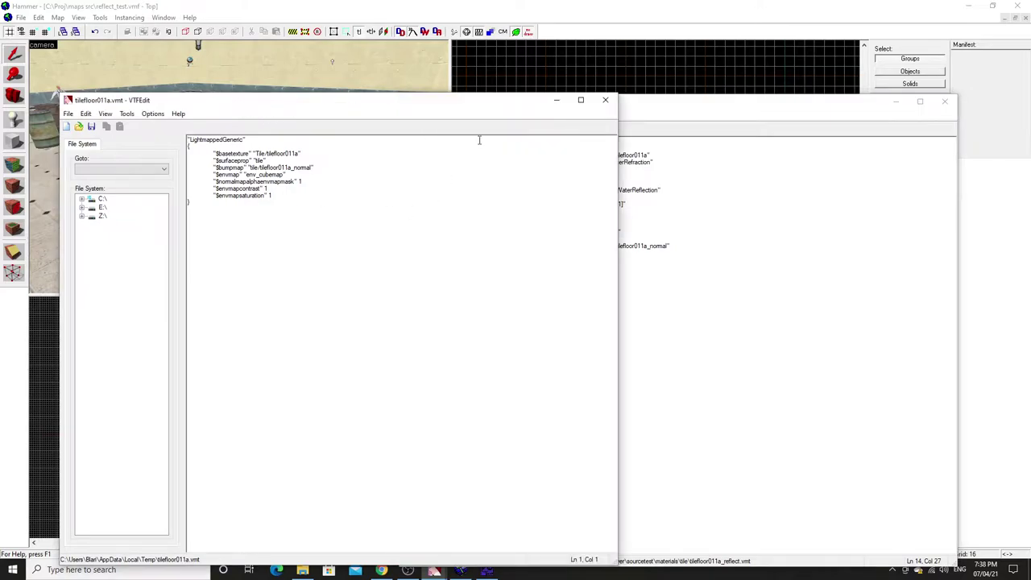
pyautogui.click(604, 102)
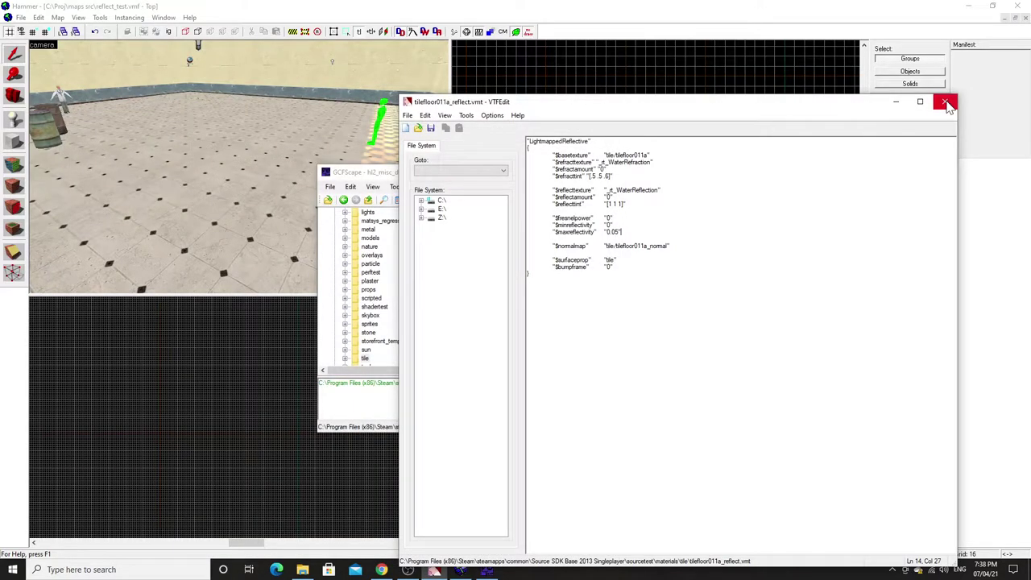
pyautogui.click(948, 103)
pyautogui.click(636, 173)
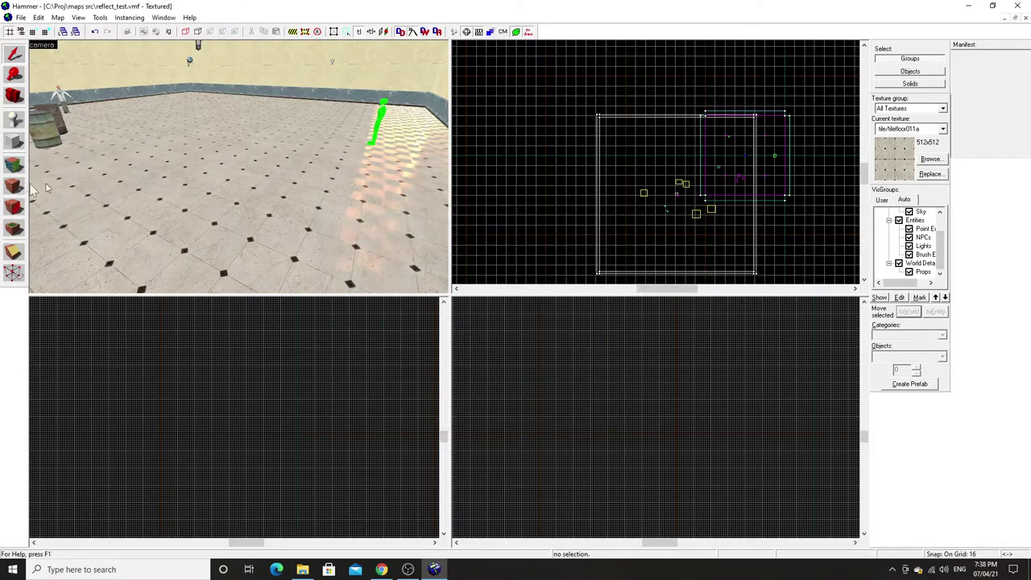
# - Select the floor's top face and choose tile/tilefloor011a_reflect as replacement for tile/tilefloor011a, filtering the texture browser by "reflect"
pyautogui.click(22, 165)
pyautogui.click(310, 178)
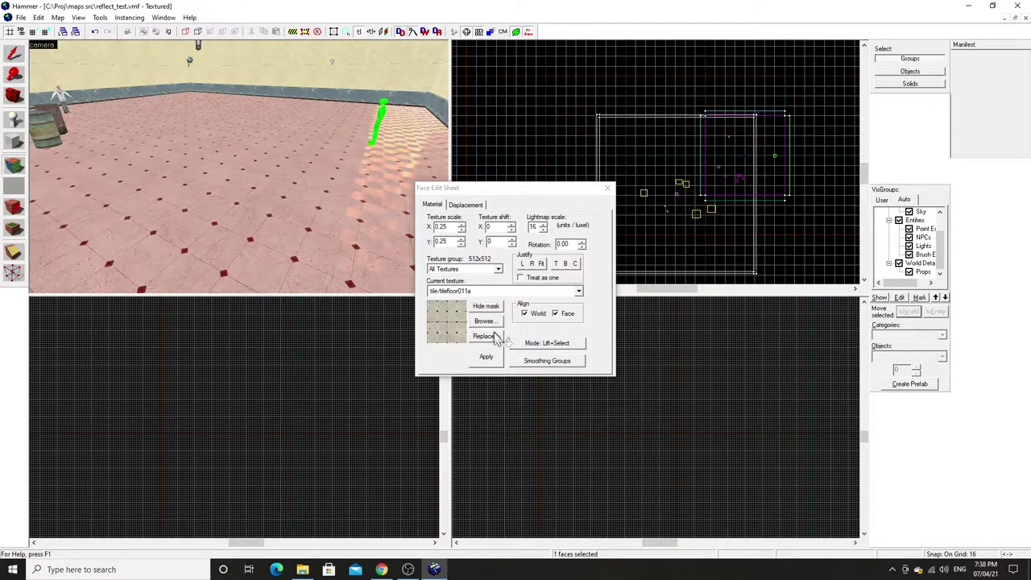
pyautogui.click(490, 337)
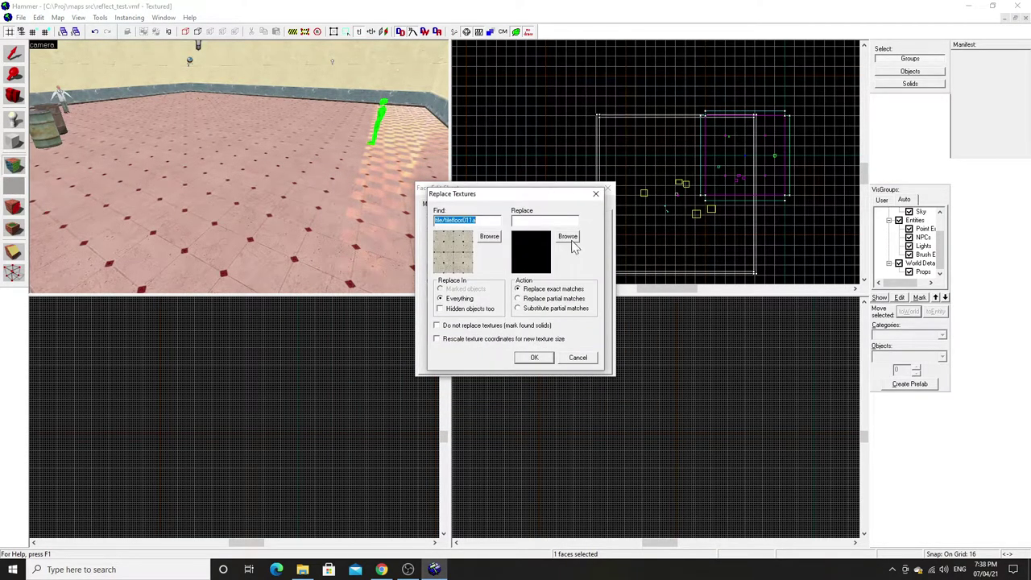
pyautogui.click(567, 238)
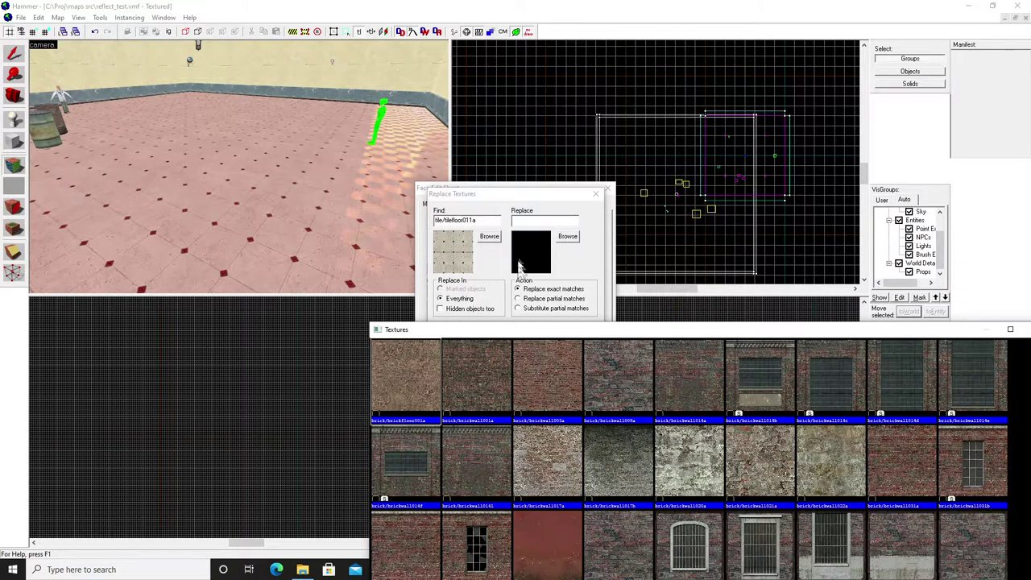
pyautogui.moveTo(537, 332); pyautogui.dragTo(485, 214)
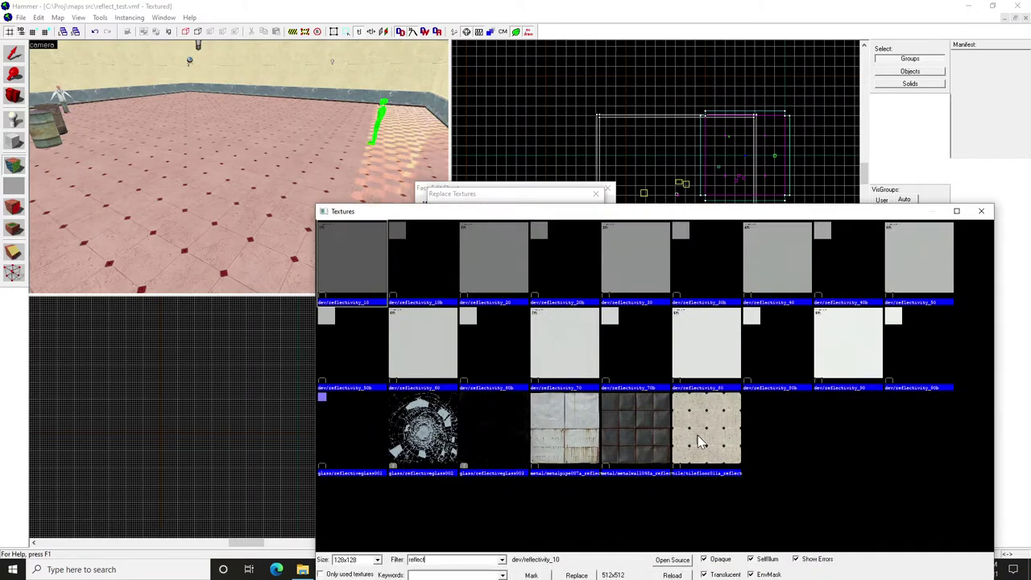
pyautogui.click(708, 431)
pyautogui.doubleClick(708, 430)
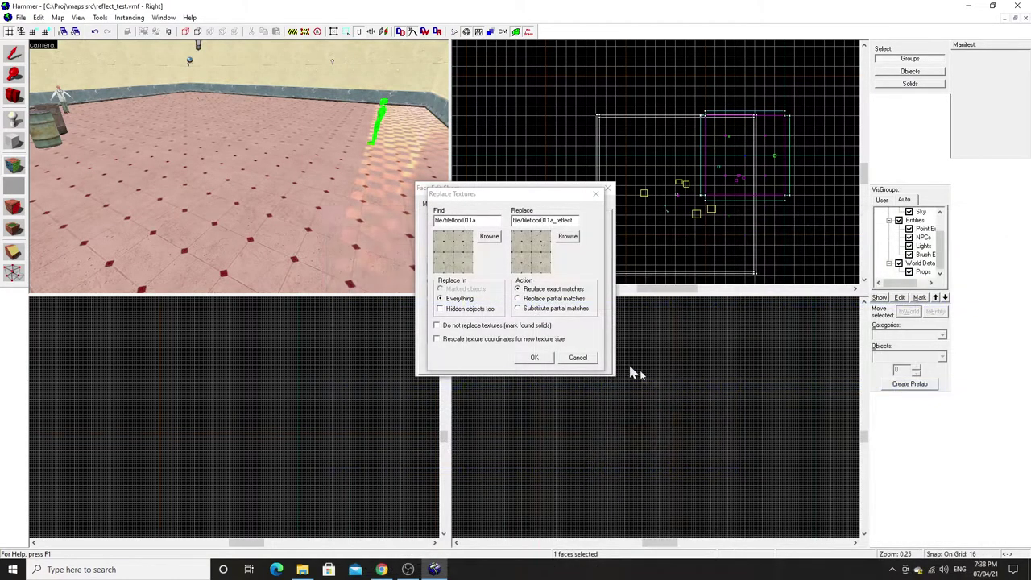
# - Replace exact matches of tile/tilefloor011a with tile/tilefloor011a_reflect throughout the map, and close the Face Edit Sheet
pyautogui.click(531, 356)
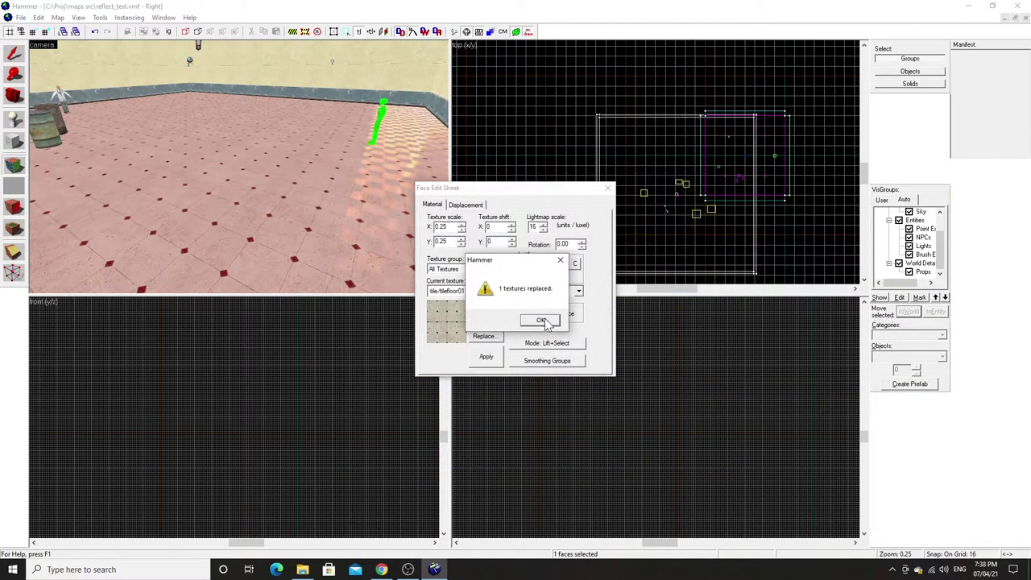
pyautogui.click(538, 324)
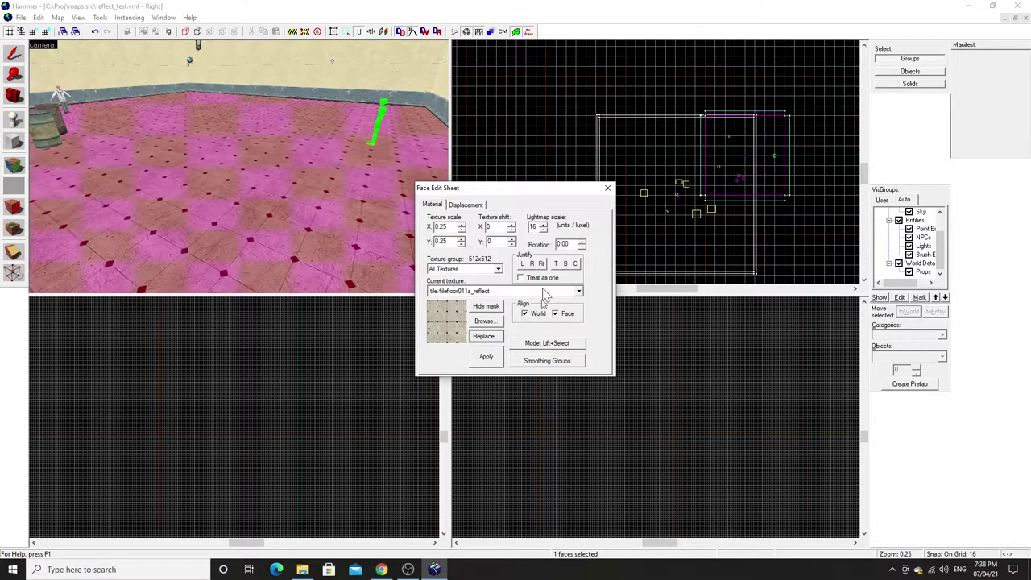
pyautogui.click(607, 189)
# - Select the func_reflective_glass floor and examine its new material from several angles in the 3D view
pyautogui.press('z')
pyautogui.press('d')
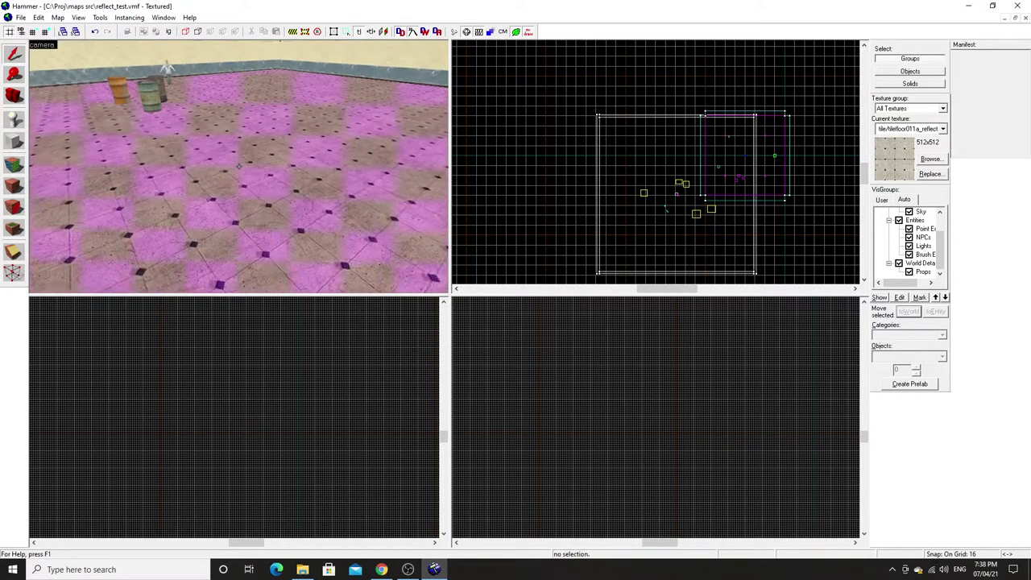
pyautogui.moveTo(240, 165); pyautogui.dragTo(239, 165)
pyautogui.press('z')
pyautogui.click(275, 167)
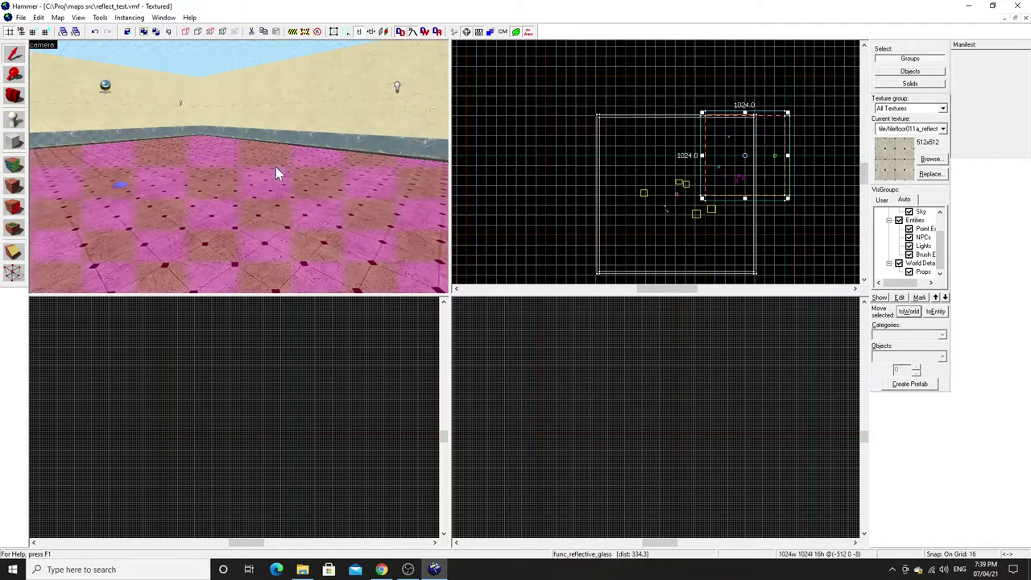
pyautogui.press('z')
pyautogui.press('z')
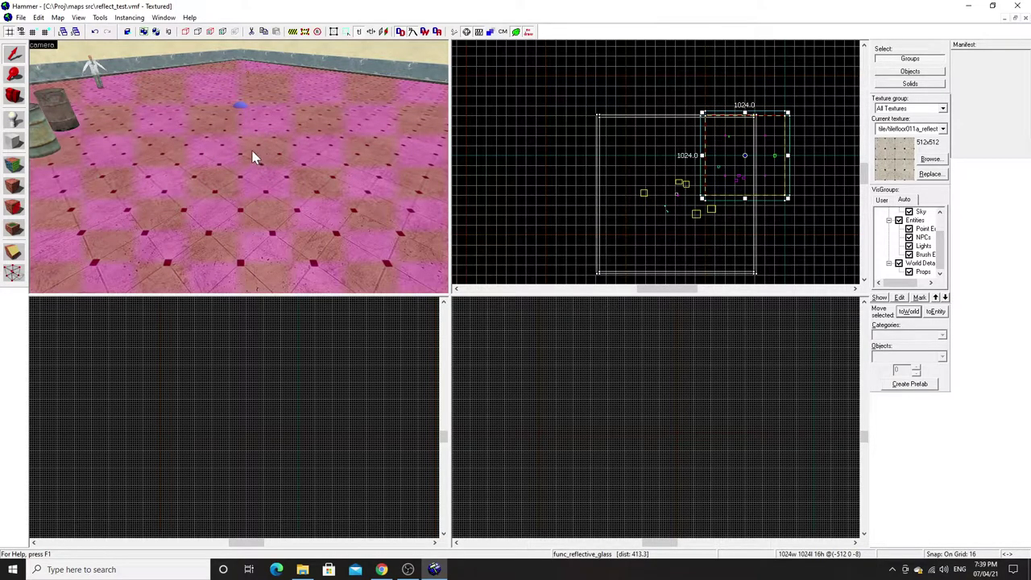
pyautogui.press('z')
pyautogui.press('z')
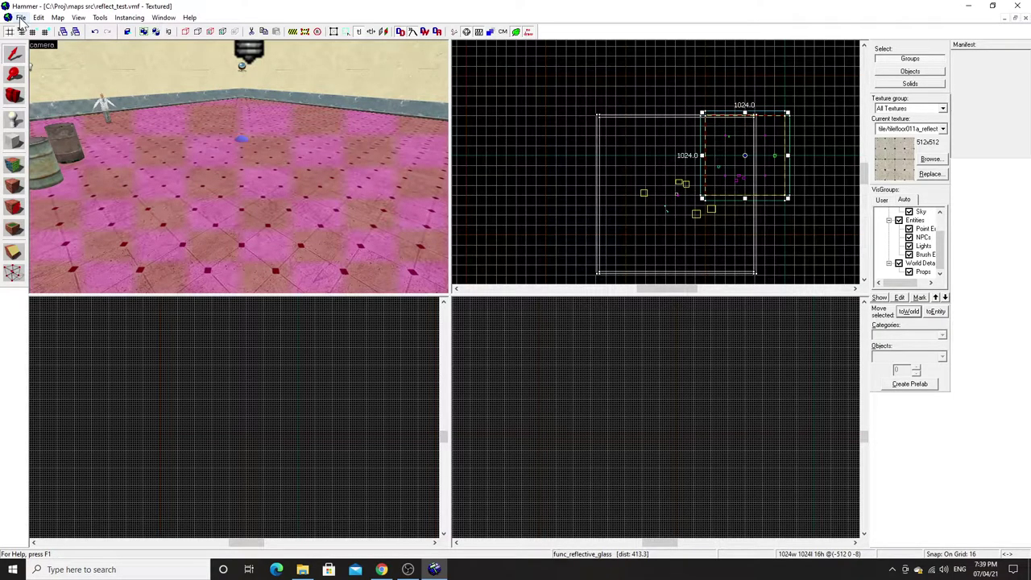
# - Compile and run the map with the HDR Full compile -final (slow!) configuration
pyautogui.click(21, 18)
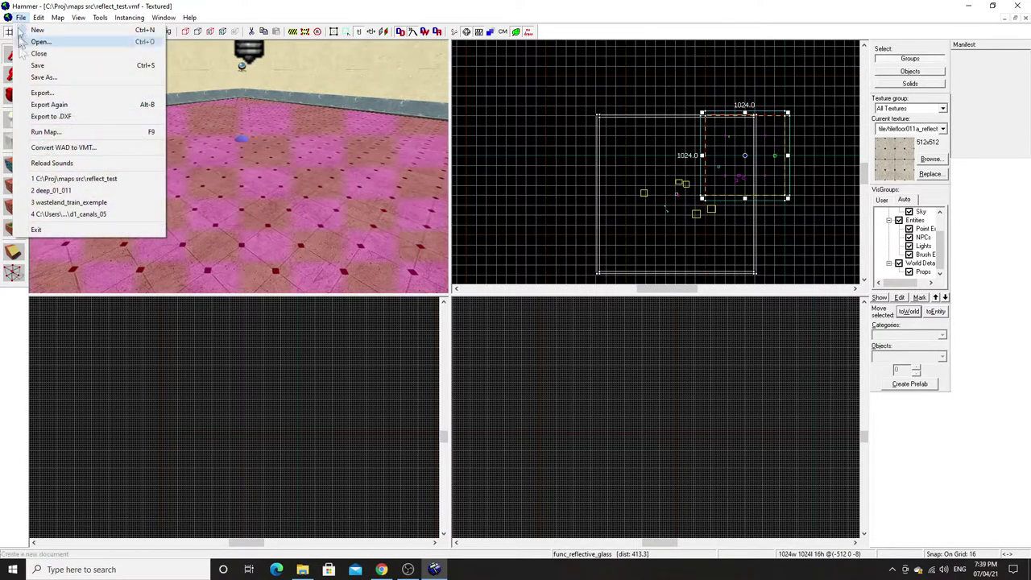
pyautogui.click(29, 133)
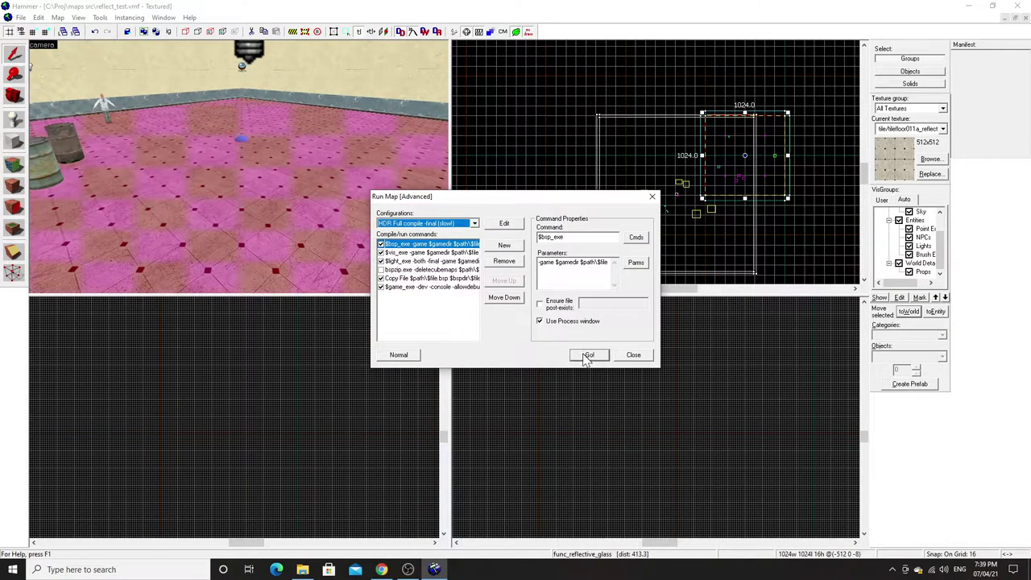
pyautogui.click(589, 355)
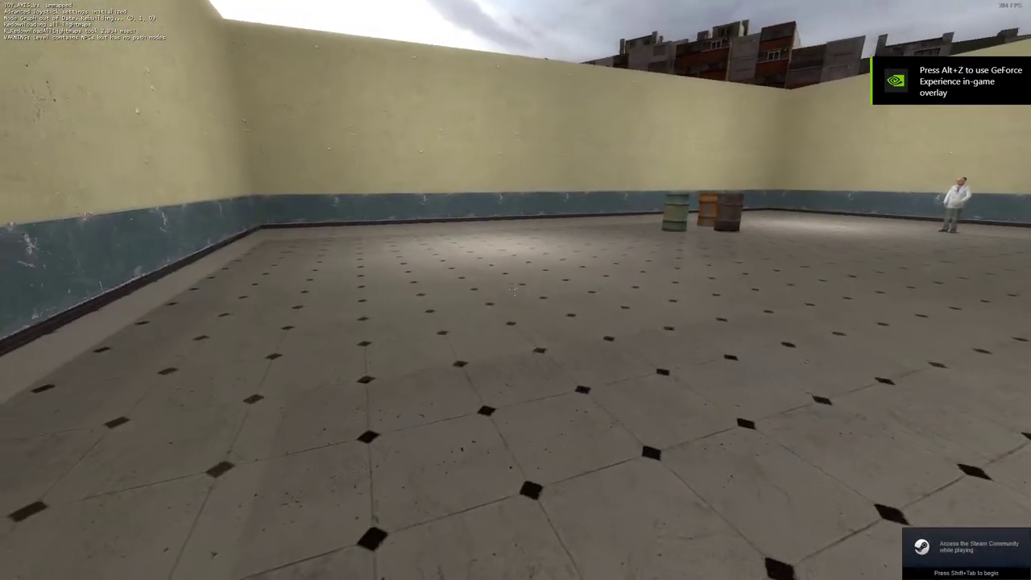
# - Walk up to the barrels in game, lift the green barrel and examine how the floor reflects it
pyautogui.press('w')
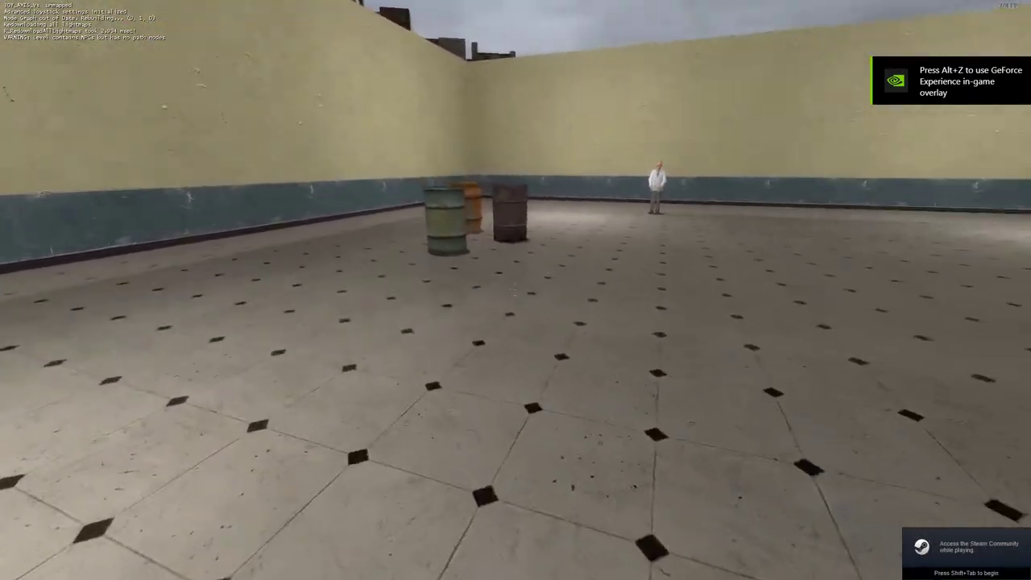
pyautogui.press('w')
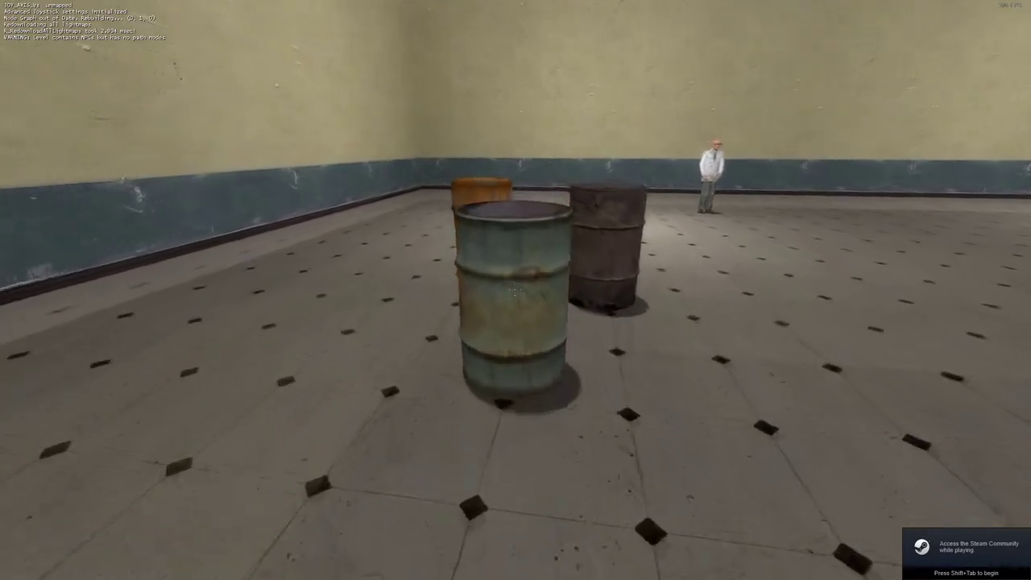
pyautogui.press('e')
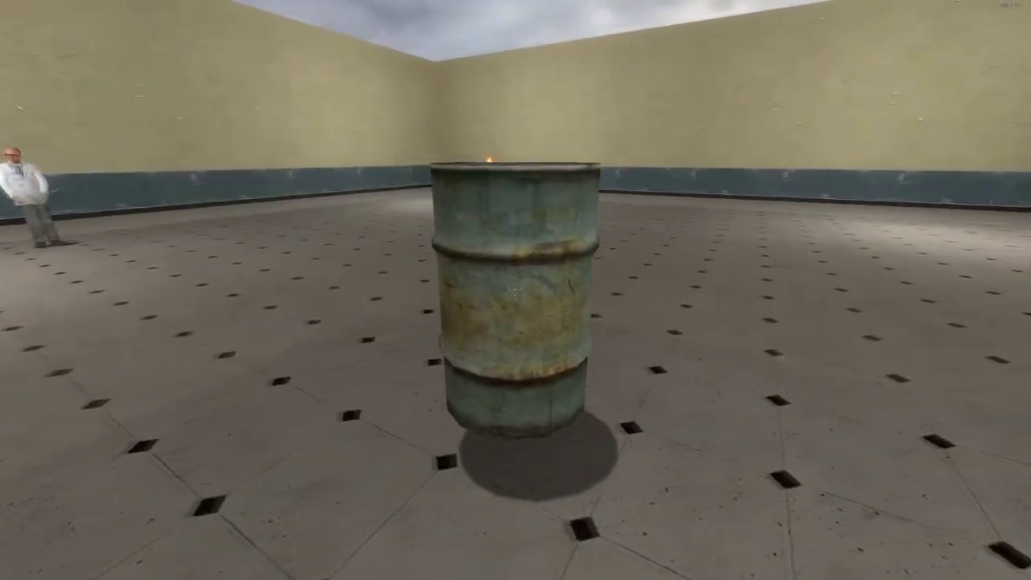
pyautogui.press('e')
pyautogui.press('s')
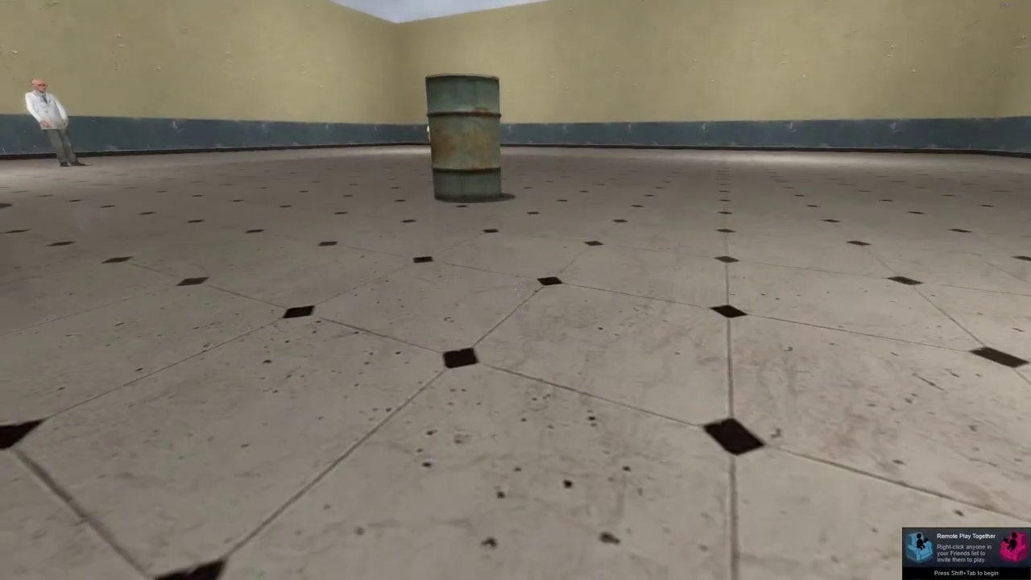
# - Walk around the room to examine the floor reflections near the fire, the scientist and the lifted dark barrel
pyautogui.press('w')
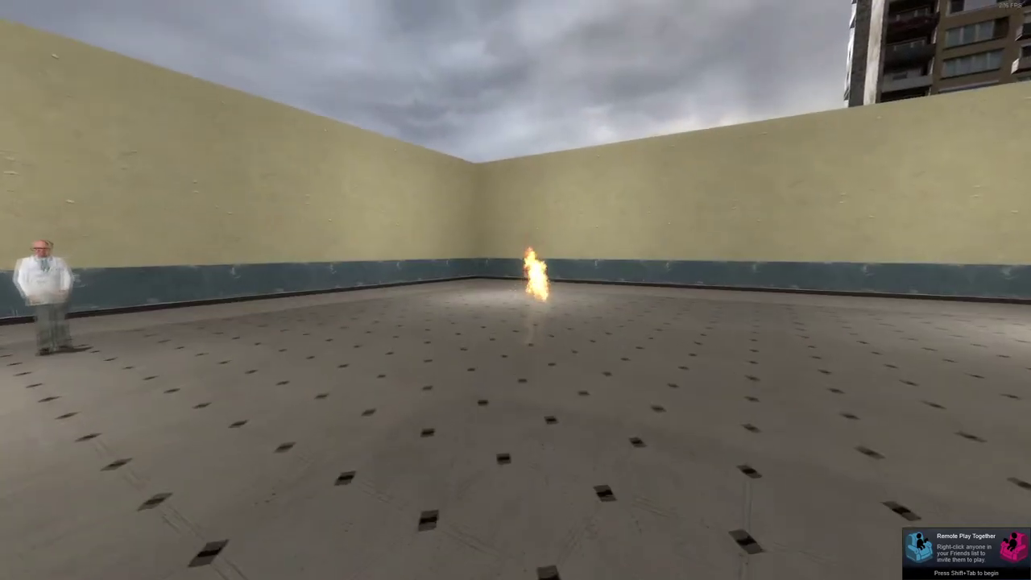
pyautogui.press('w')
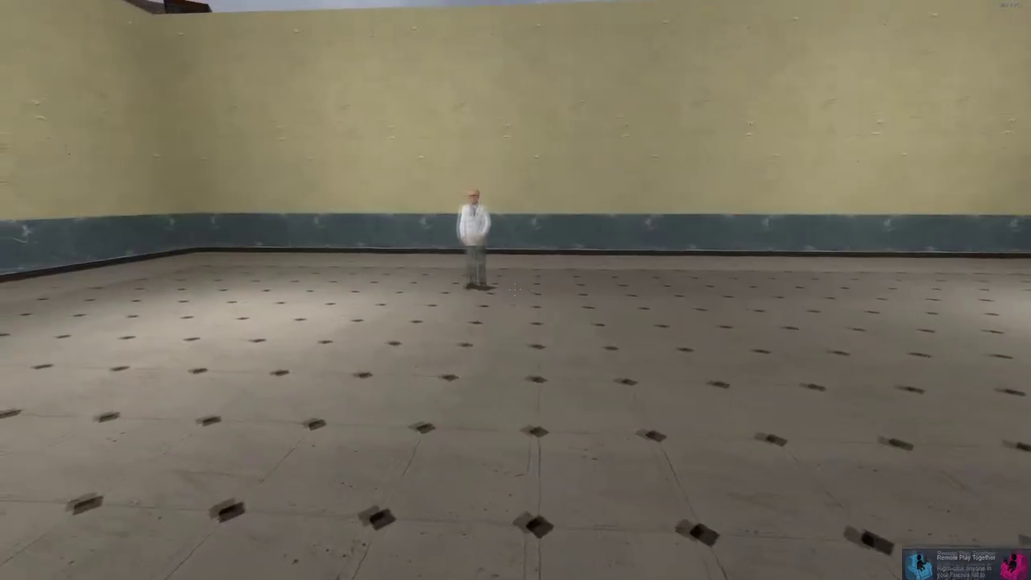
pyautogui.press('w')
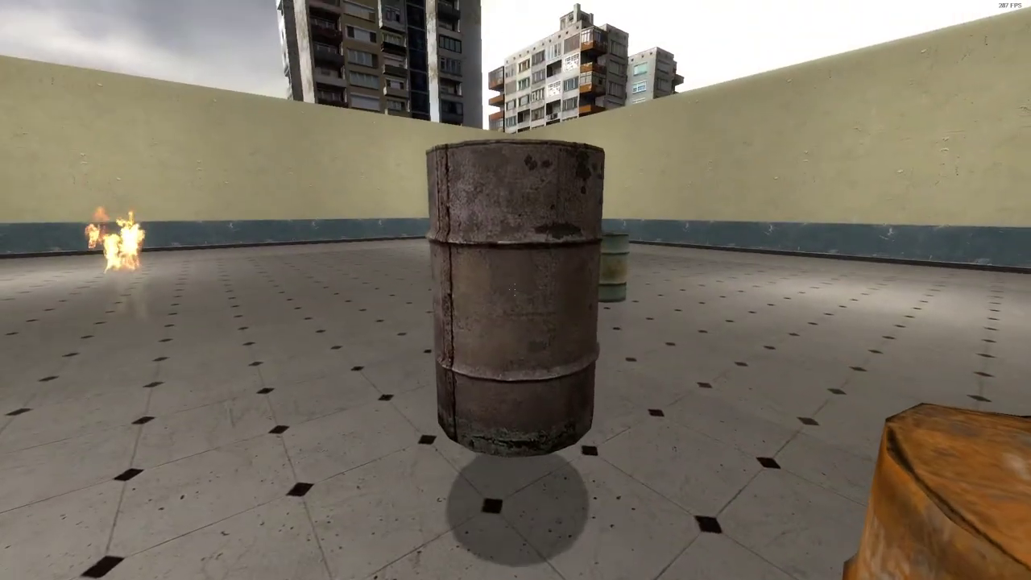
pyautogui.press('e')
pyautogui.press('a')
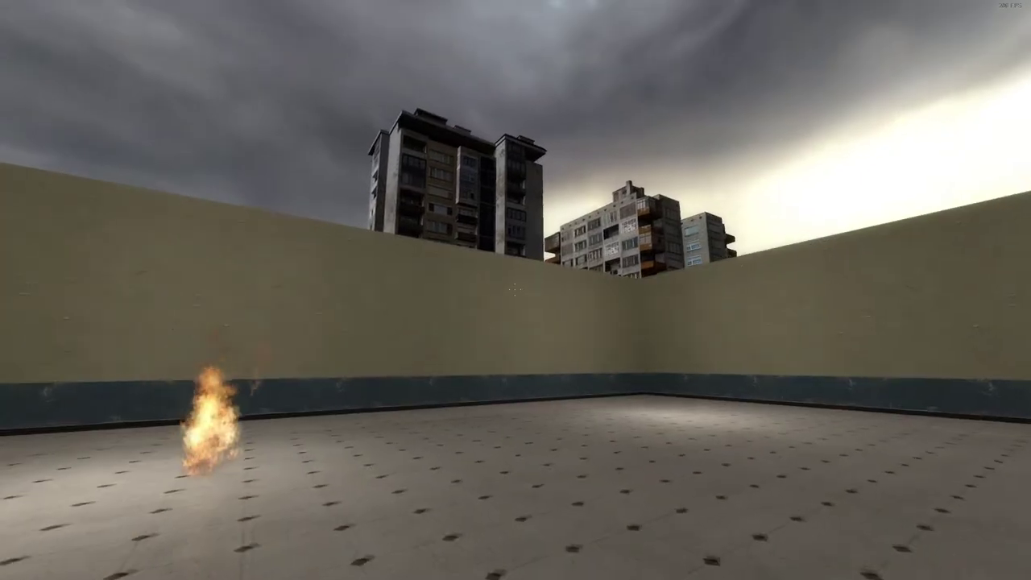
pyautogui.press('s')
pyautogui.press('d')
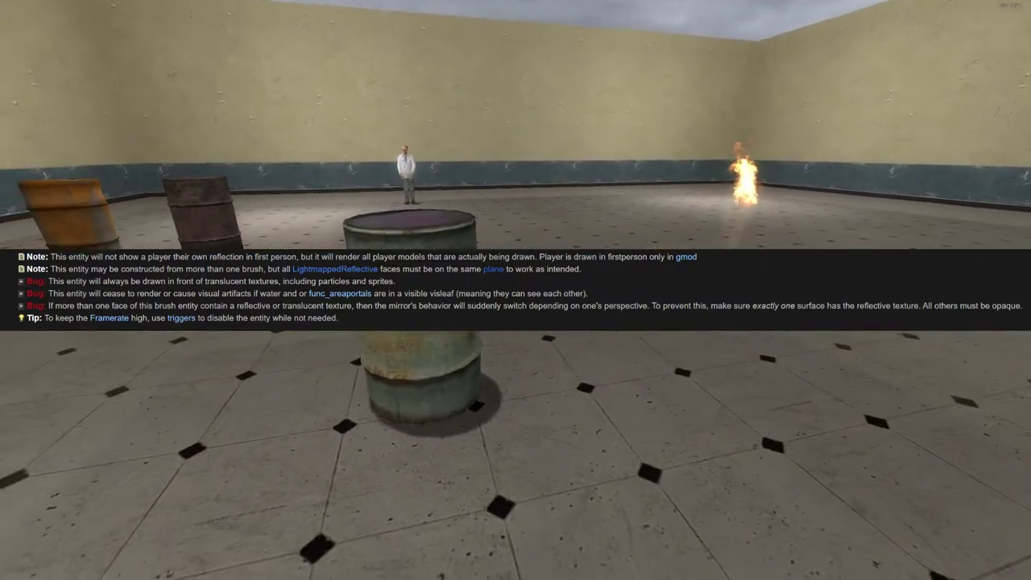
# - Leave the running game, return to Hammer and close the Compile Process Window
pyautogui.press('`')
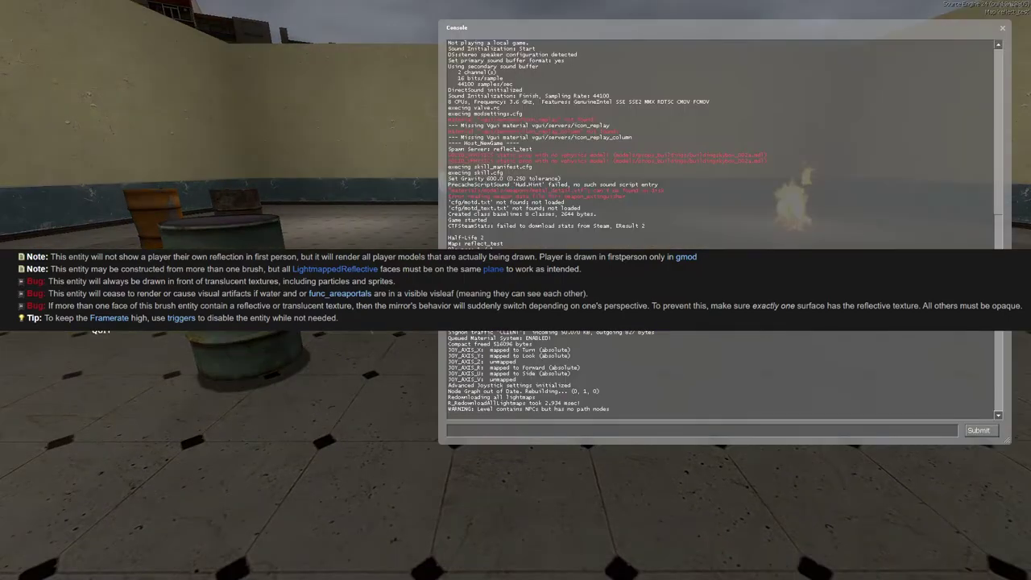
pyautogui.press('`')
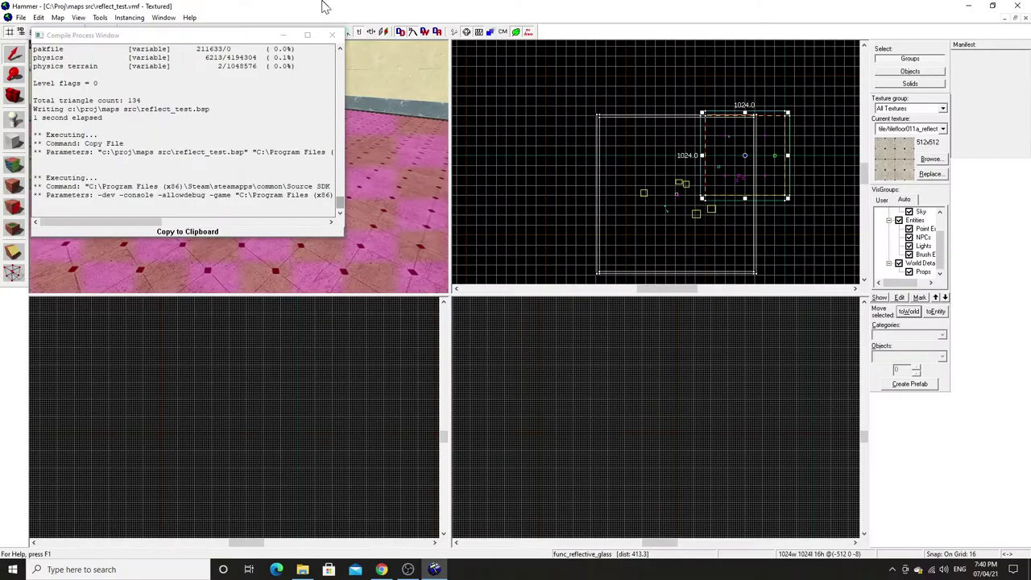
pyautogui.click(333, 36)
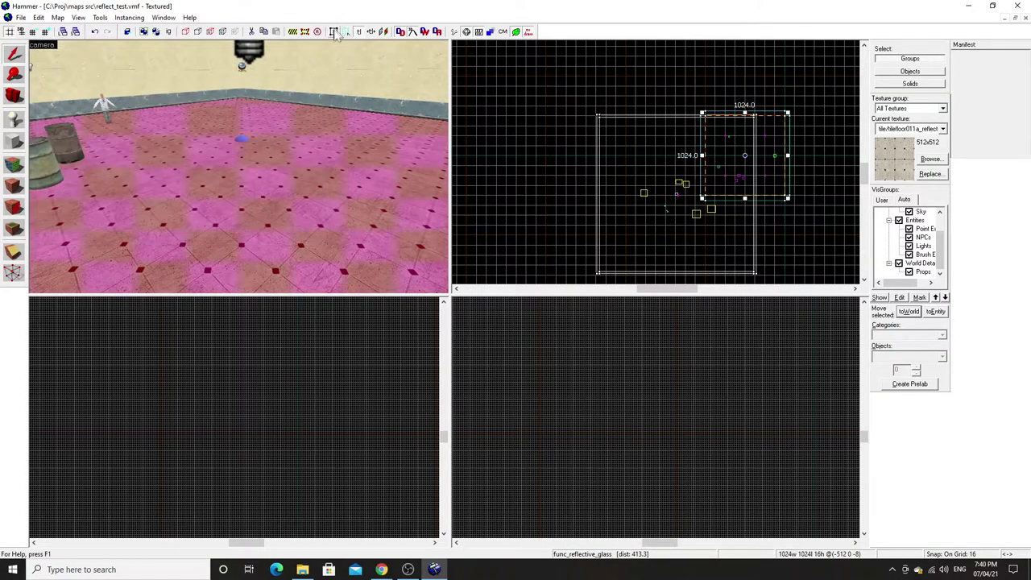
pyautogui.press('z')
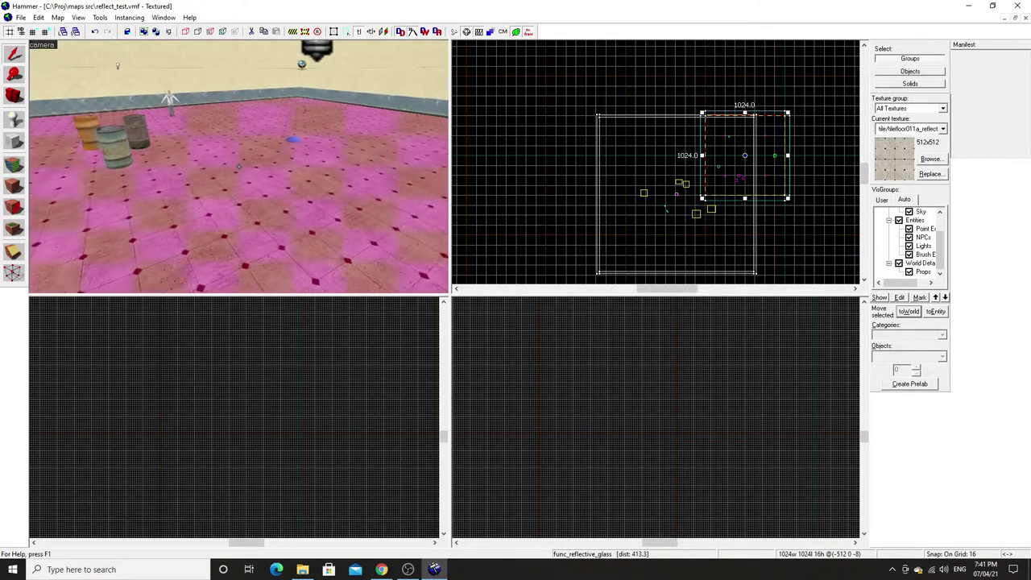
pyautogui.press('s')
pyautogui.press('w')
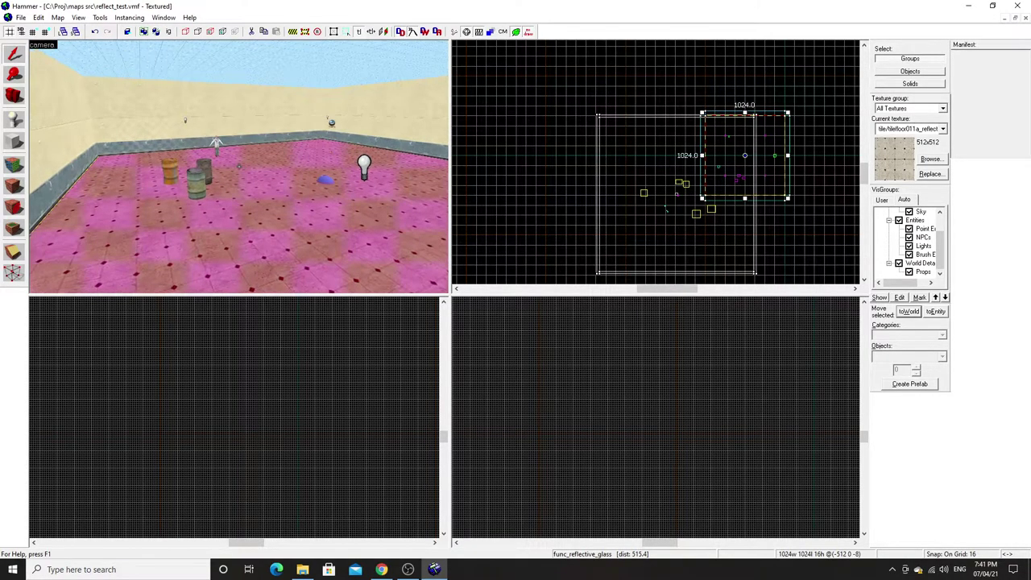
pyautogui.press('w')
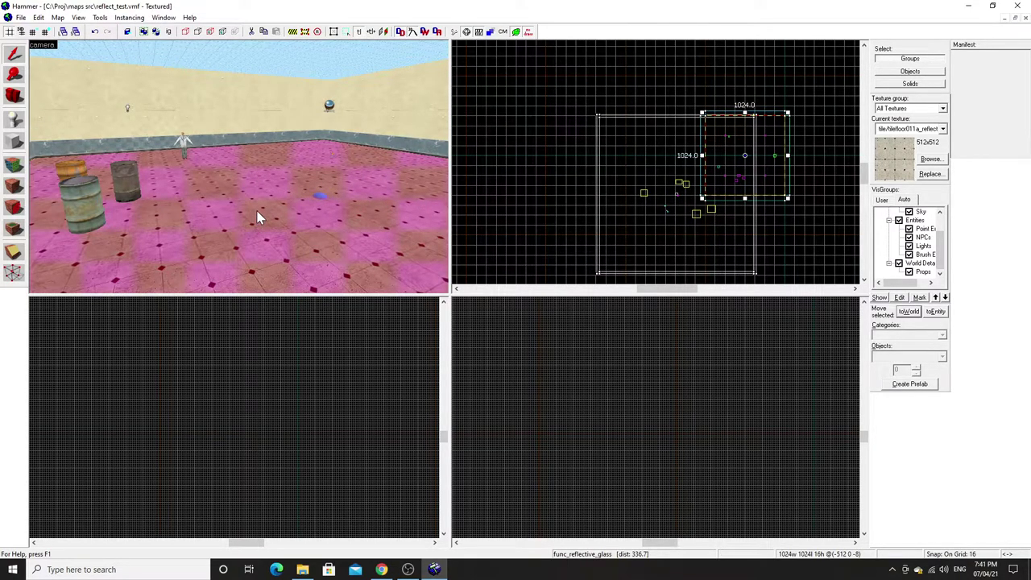
# - Look through the textures filtered by "dev" in the texture browser for a normal map, and close the browser
pyautogui.click(926, 160)
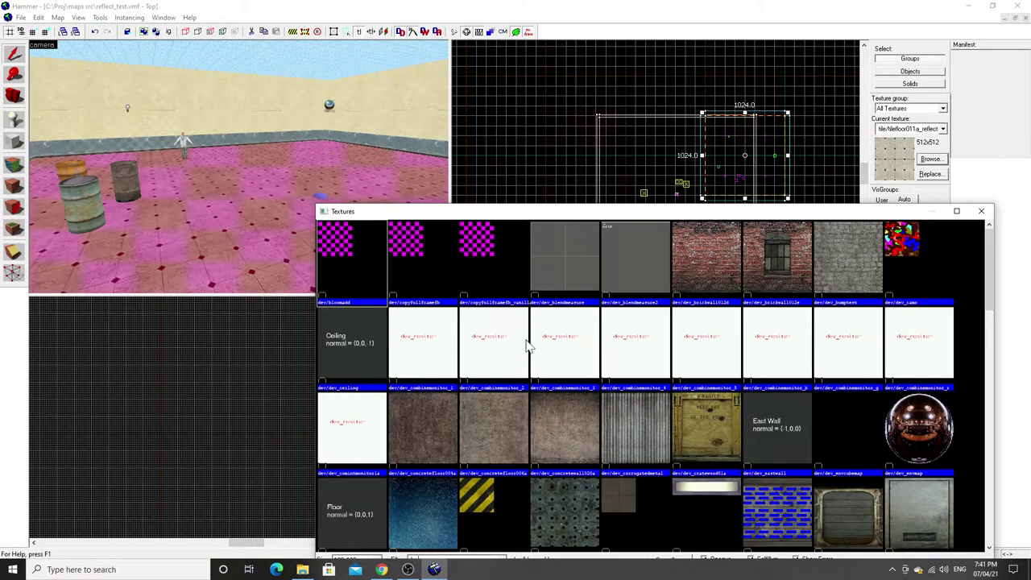
pyautogui.scroll(-2, 717, 345)
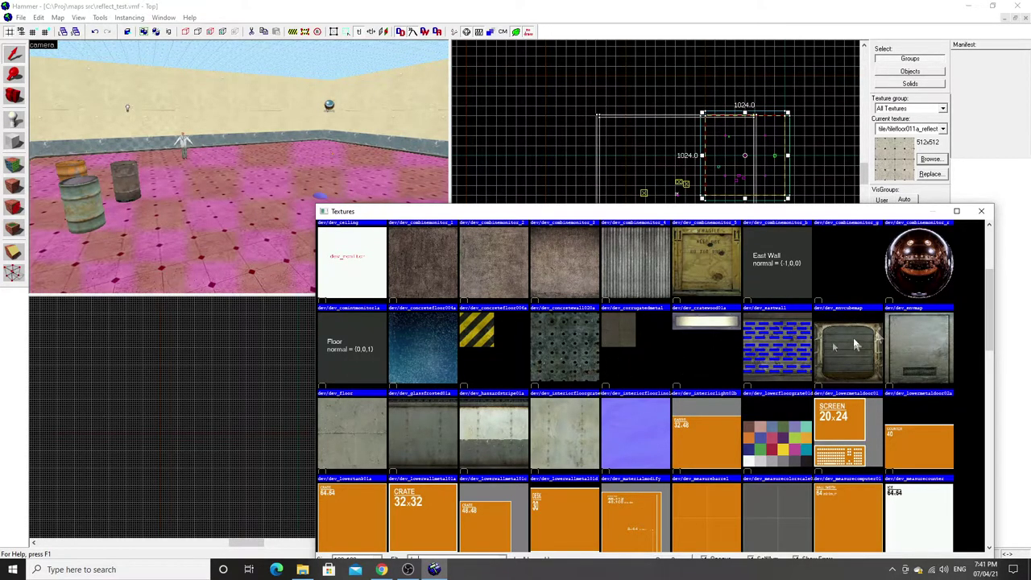
pyautogui.moveTo(862, 215); pyautogui.dragTo(829, 146)
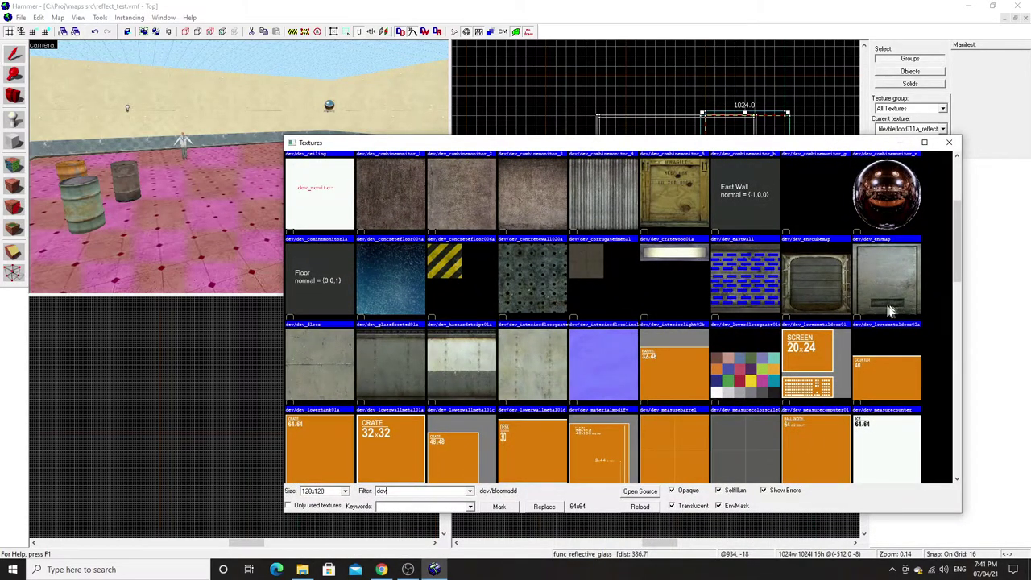
pyautogui.scroll(-3, 889, 310)
pyautogui.scroll(-2, 813, 304)
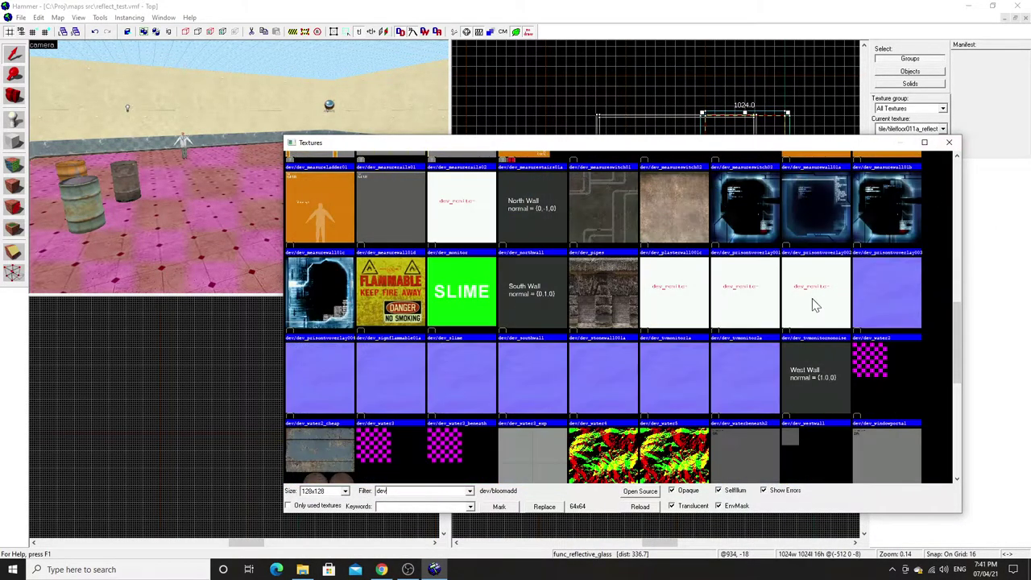
pyautogui.scroll(-5, 808, 332)
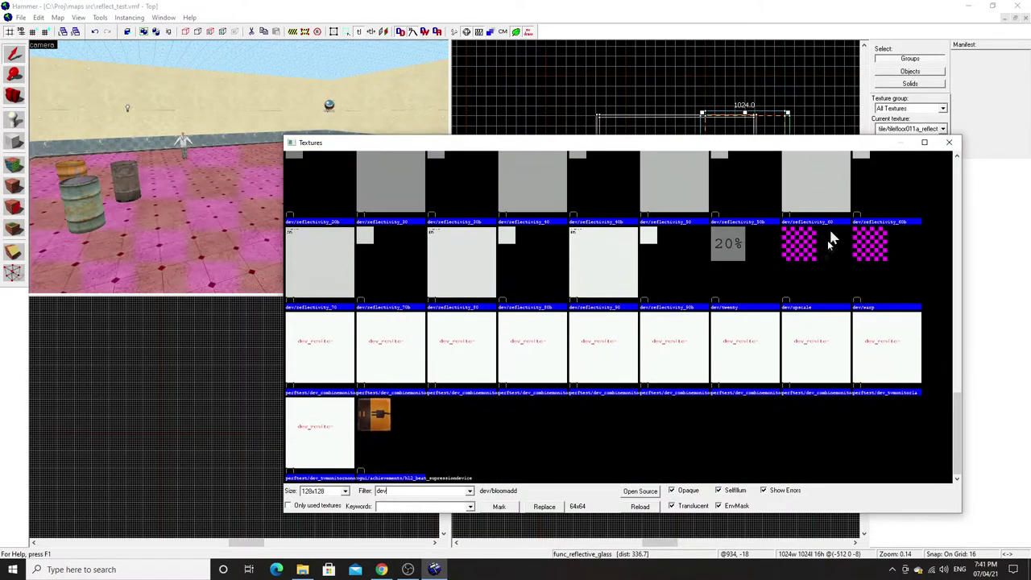
pyautogui.click(948, 142)
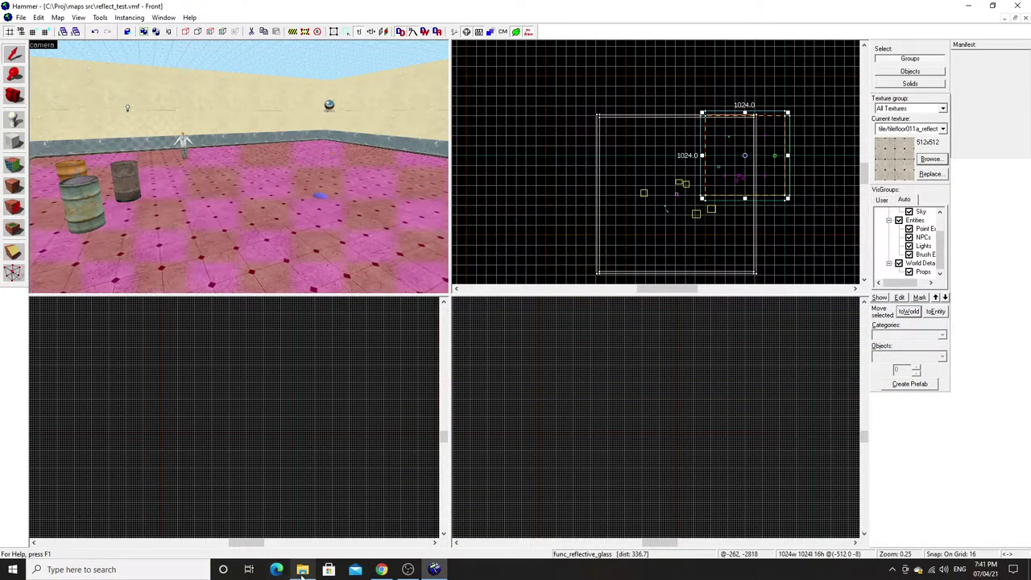
# - Switch to File Explorer, open hl2_textures_dir.vpk from the hl2 folder in GCFScape and go to its materials/dev folder
pyautogui.click(302, 569)
pyautogui.scroll(-7, 379, 370)
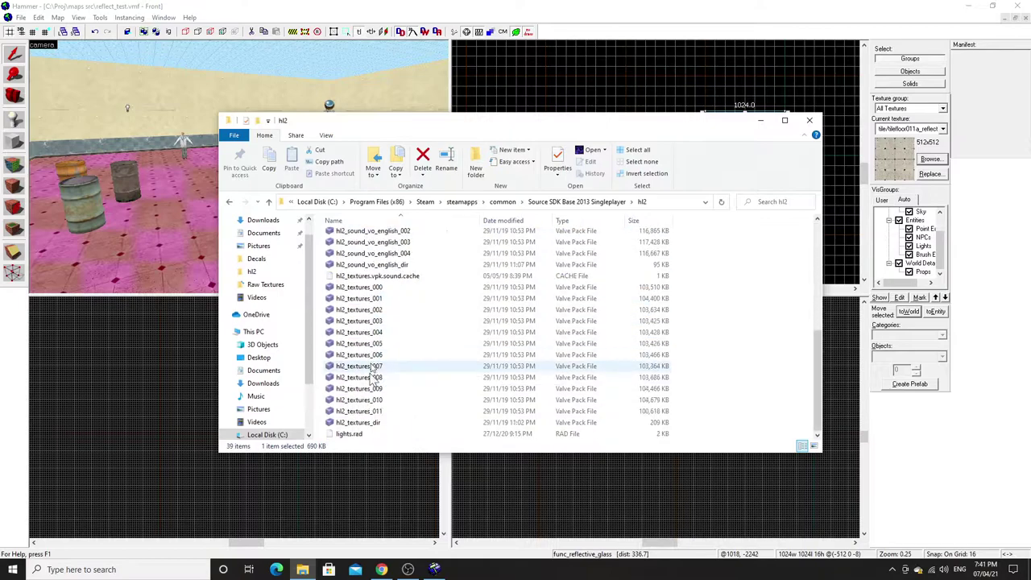
pyautogui.click(356, 424)
pyautogui.doubleClick(356, 425)
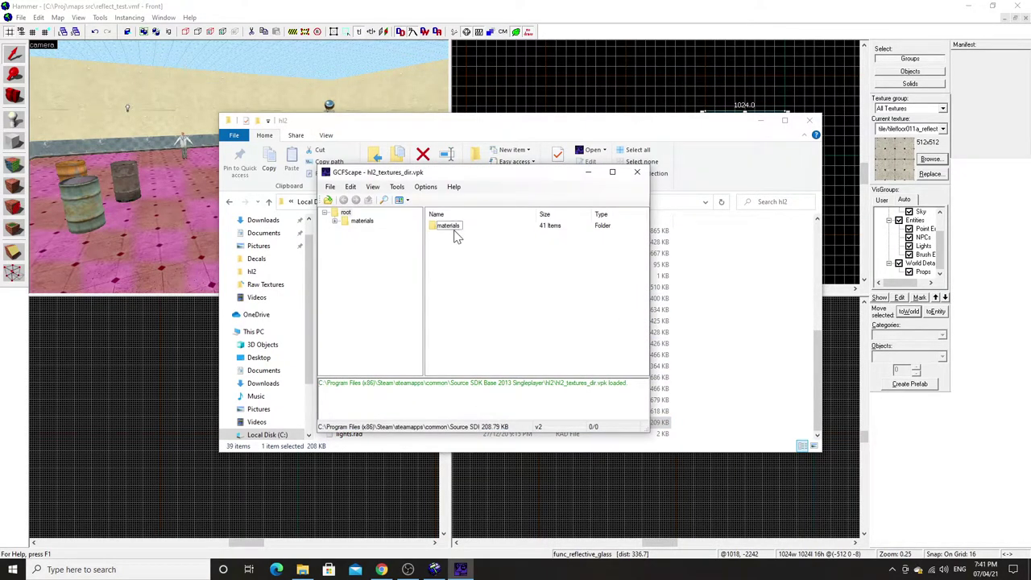
pyautogui.doubleClick(455, 228)
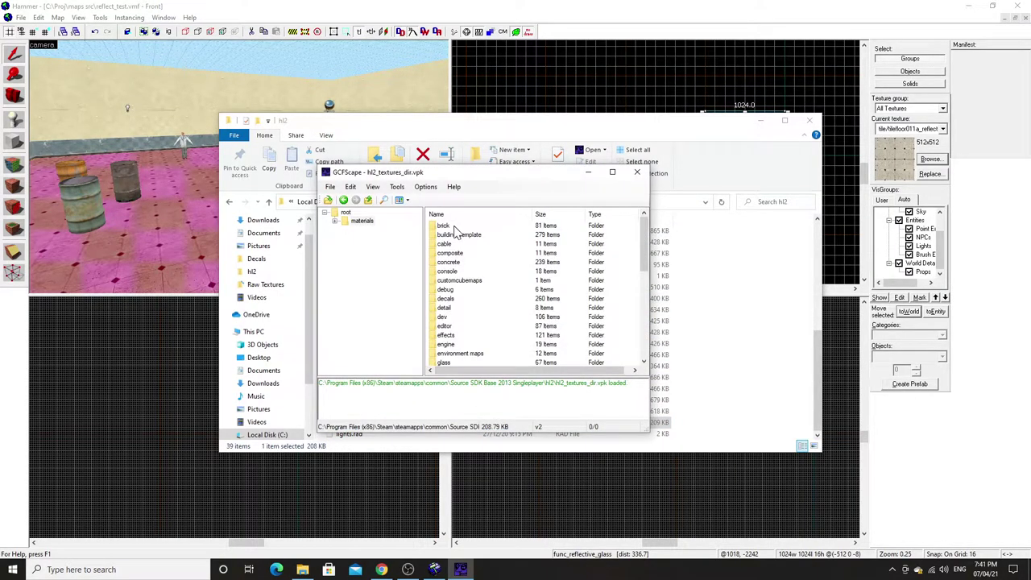
pyautogui.doubleClick(441, 319)
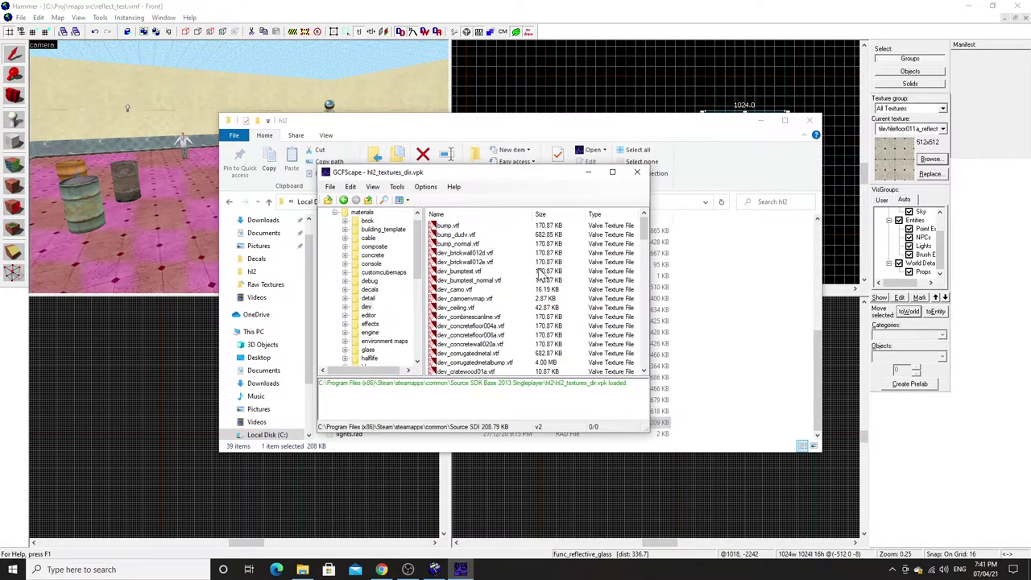
# - View dev_normal.vtf from the dev folder in VTFEdit, and close VTFEdit, GCFScape and File Explorer to return to Hammer
pyautogui.scroll(-3, 513, 292)
pyautogui.scroll(-1, 497, 320)
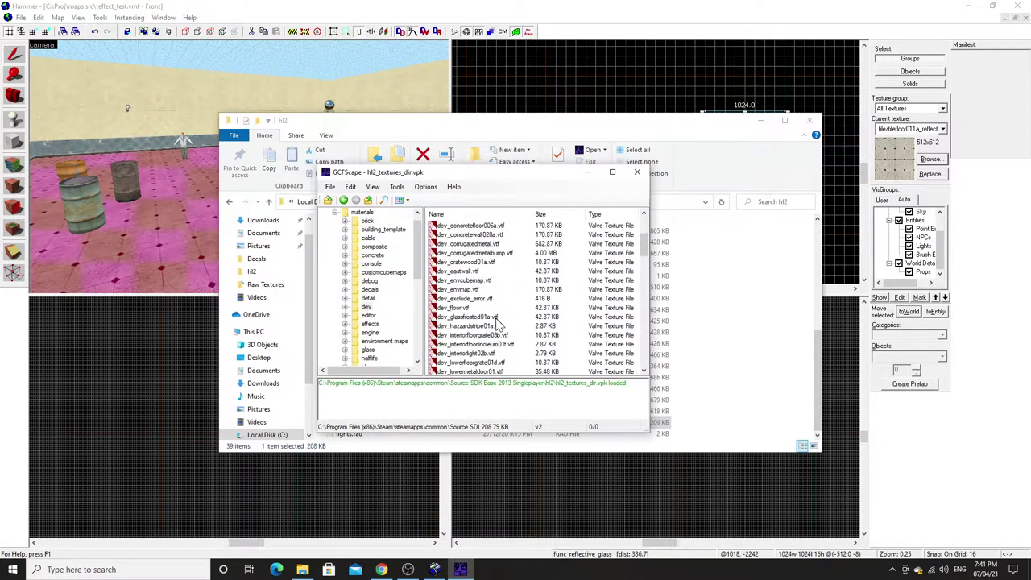
pyautogui.scroll(-6, 520, 307)
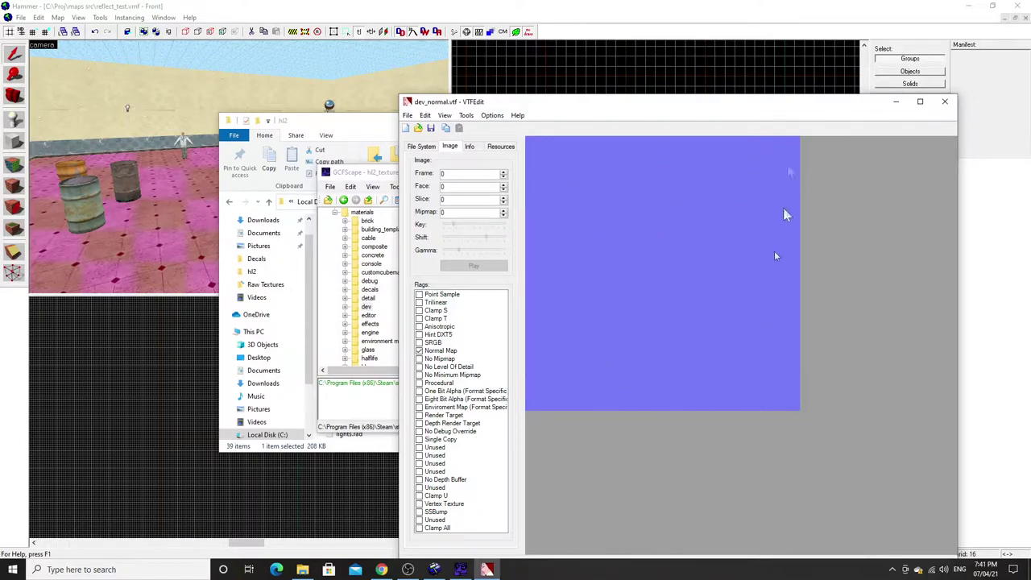
pyautogui.click(943, 102)
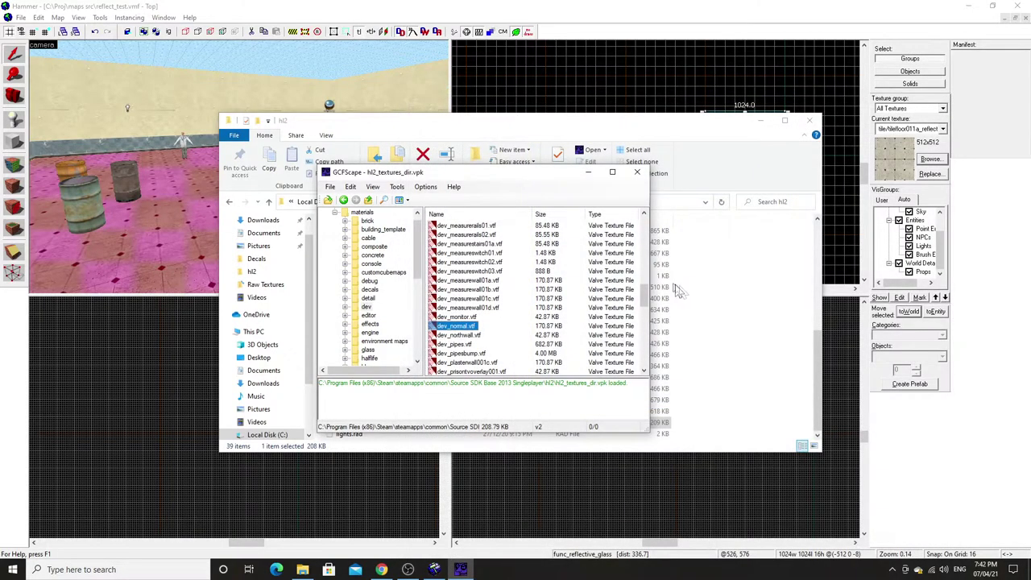
pyautogui.click(636, 172)
pyautogui.click(810, 120)
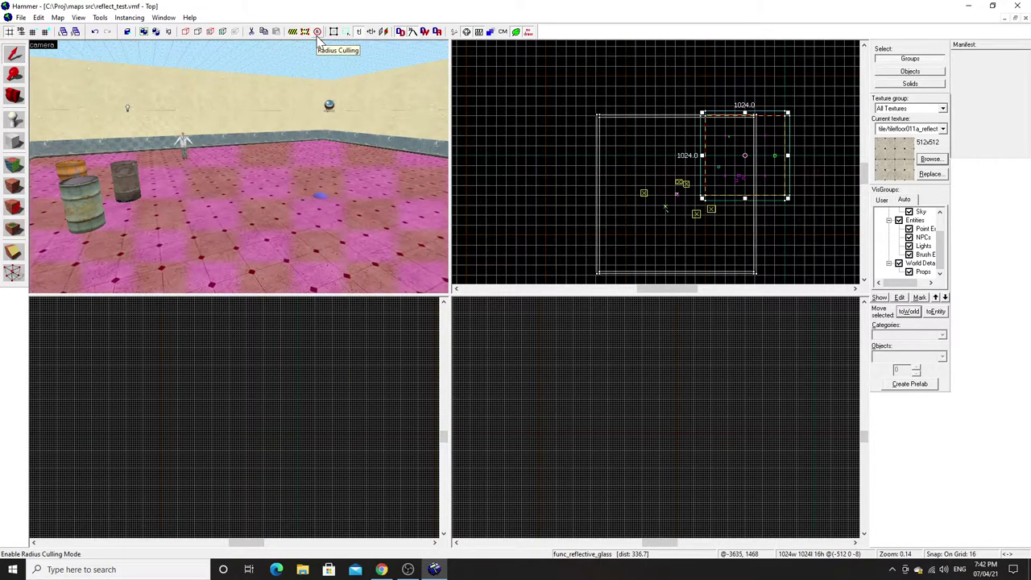
pyautogui.click(318, 36)
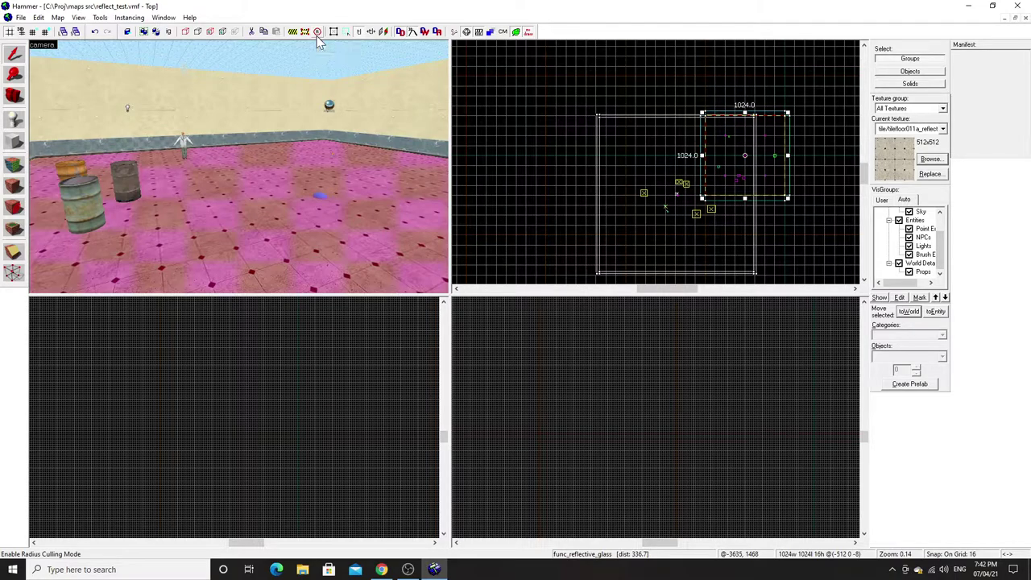